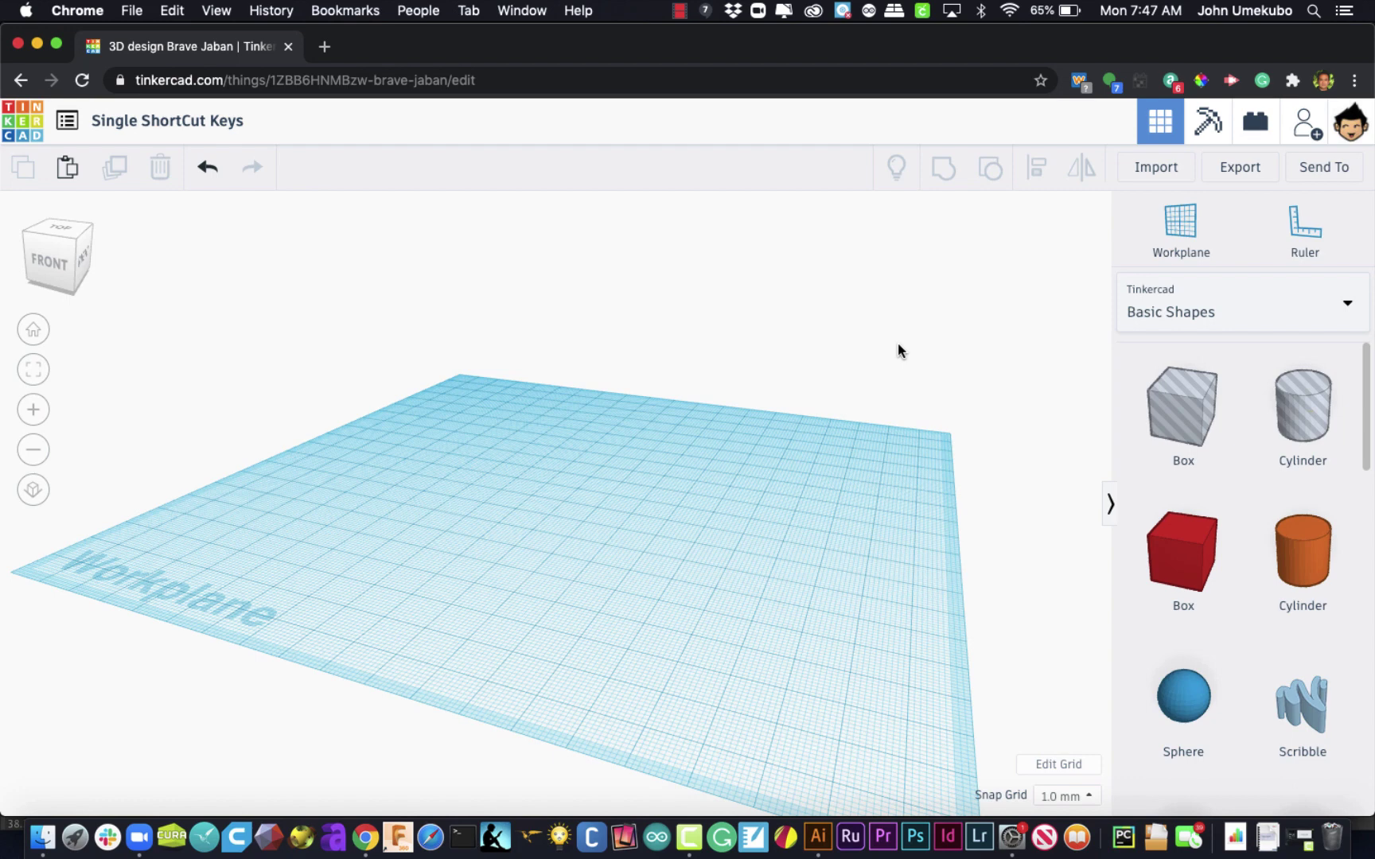
Drop a red box, an orange cylinder and a blue sphere onto the workplane in a row
{"action": "left_click", "coordinate": [1183, 557]}
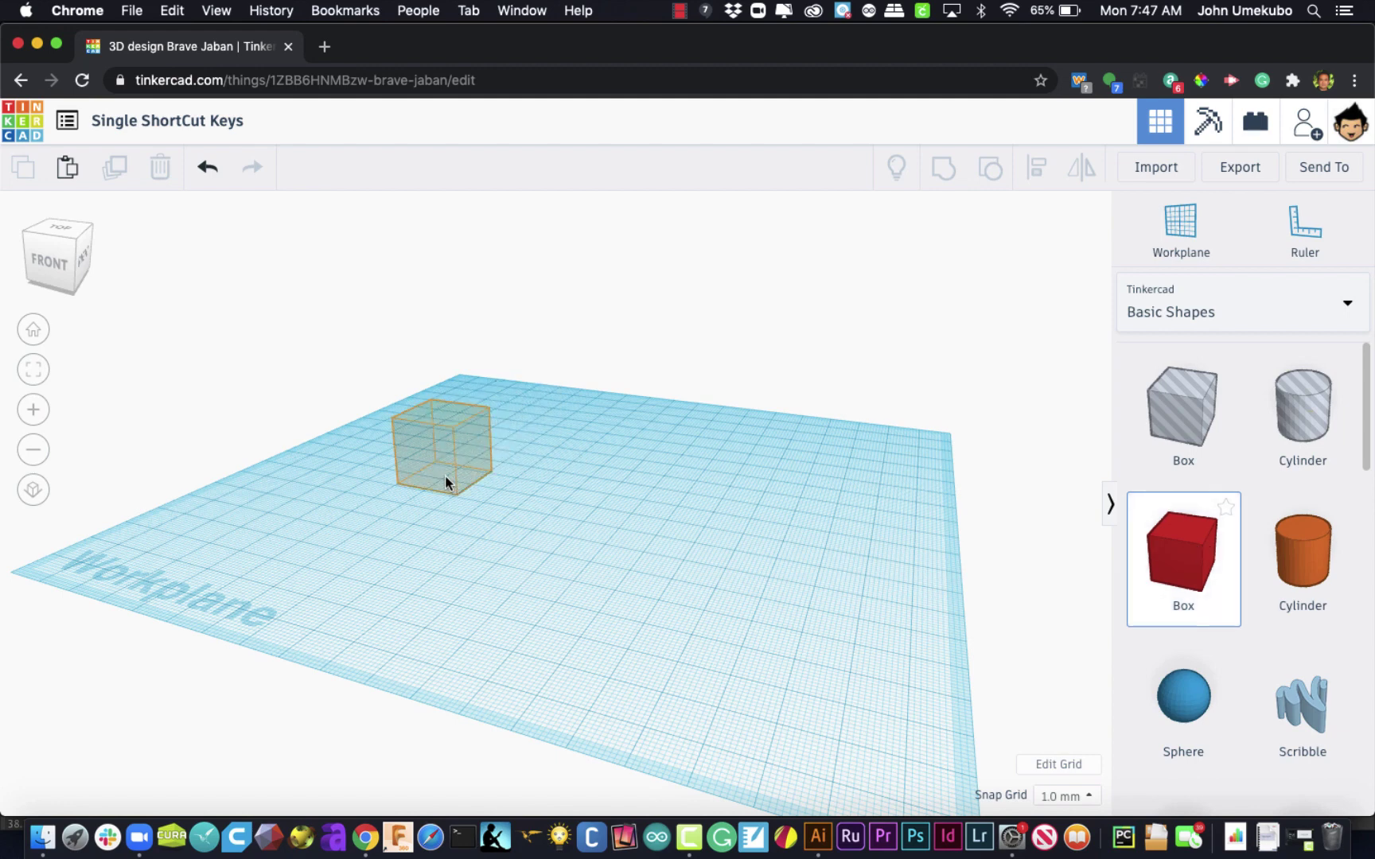
{"action": "left_click", "coordinate": [446, 481]}
{"action": "left_click", "coordinate": [1285, 549]}
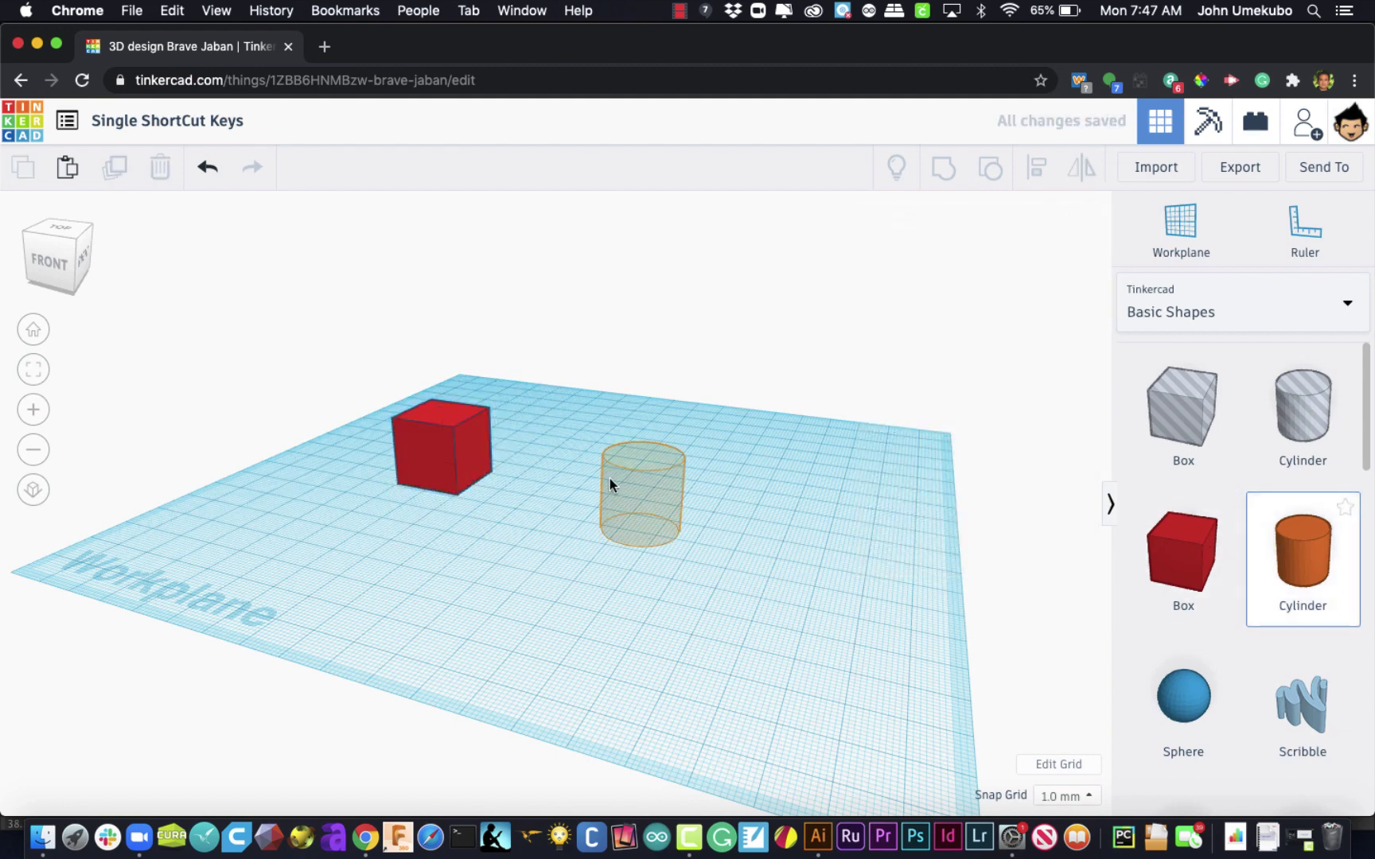
{"action": "left_click", "coordinate": [590, 466]}
{"action": "left_click", "coordinate": [1183, 716]}
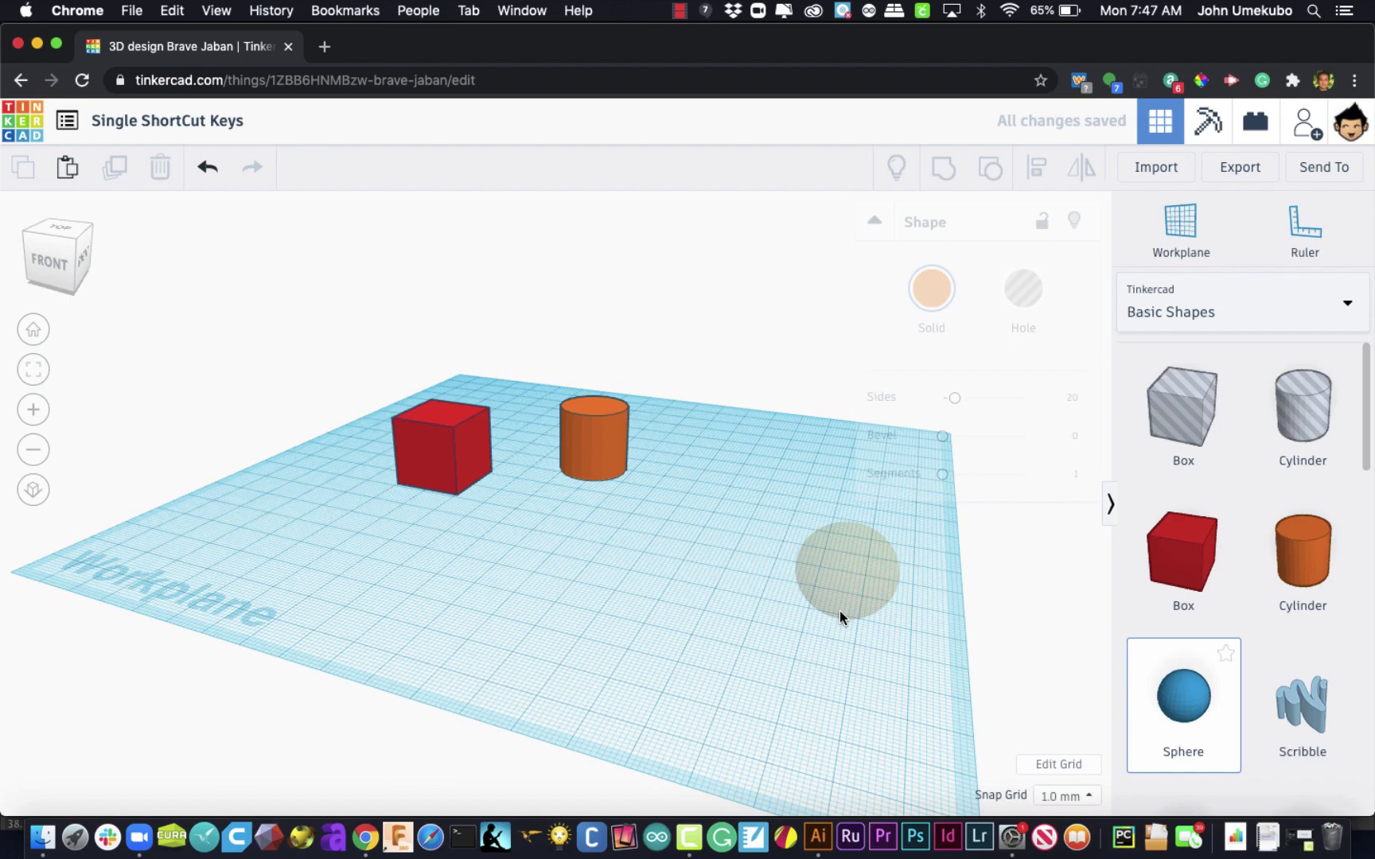
{"action": "left_click", "coordinate": [686, 532]}
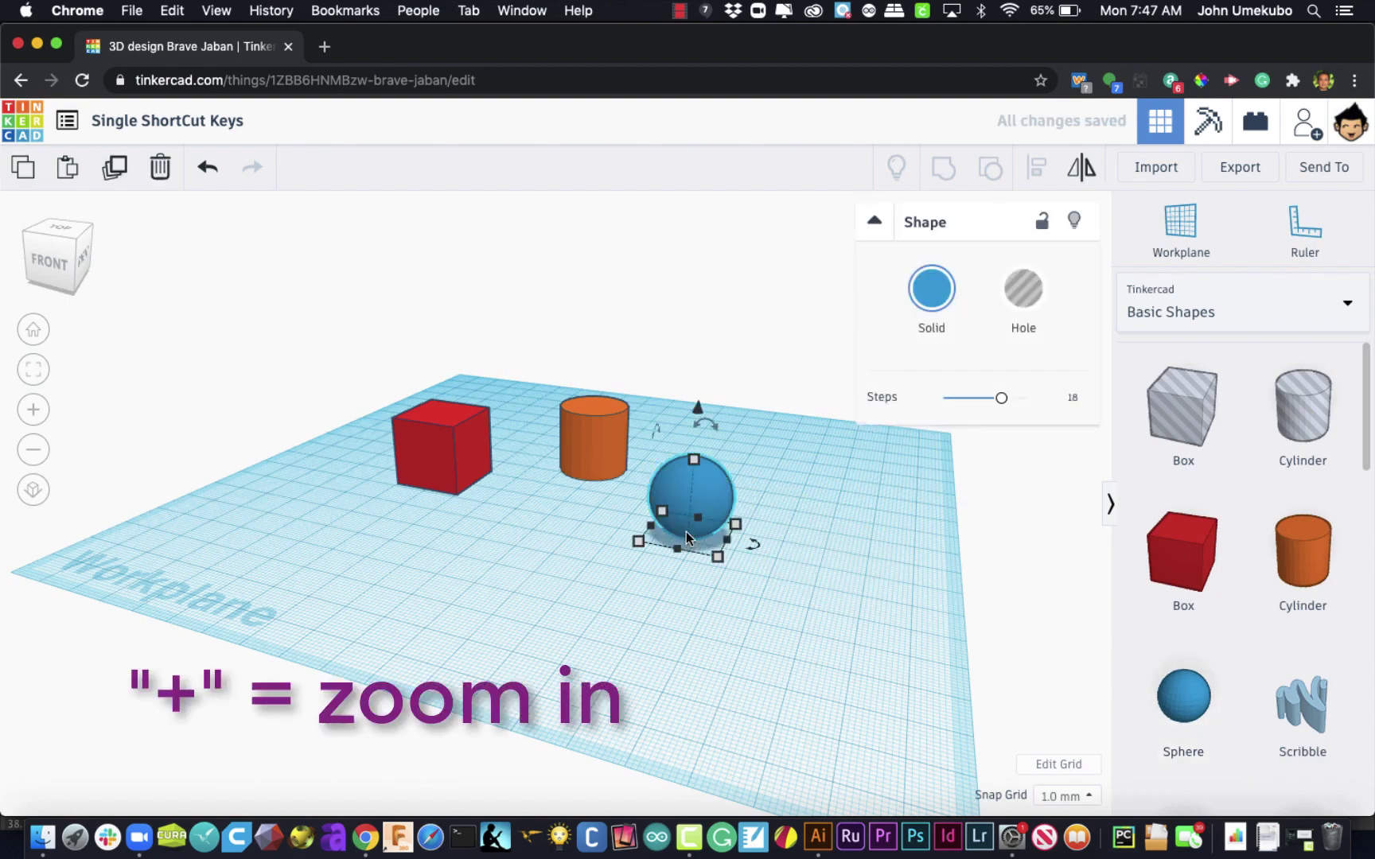
Zoom the view in two steps with + and back out two steps with -
{"action": "key", "text": "plus"}
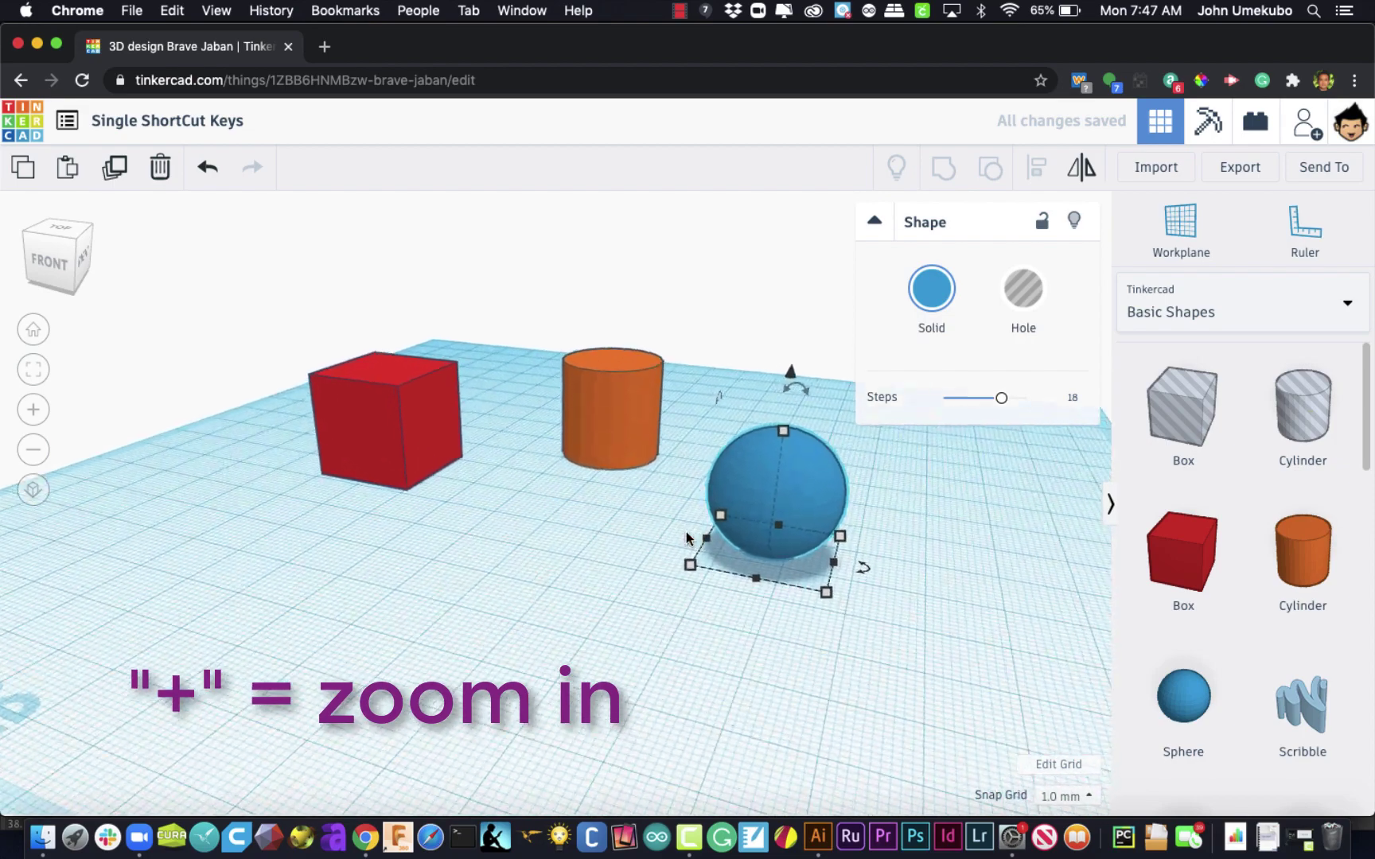
{"action": "key", "text": "plus"}
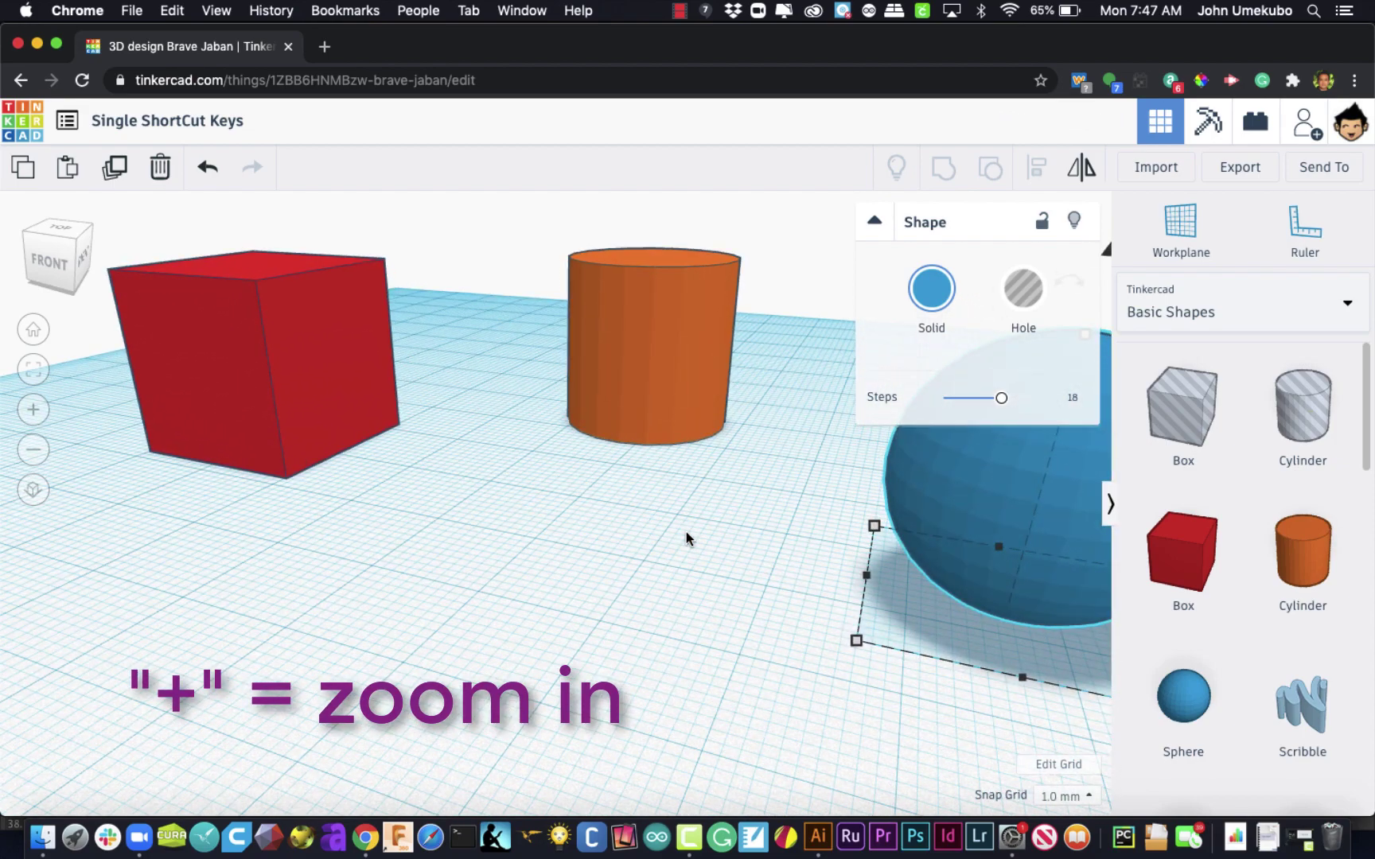
{"action": "key", "text": "minus"}
{"action": "key", "text": "minus"}
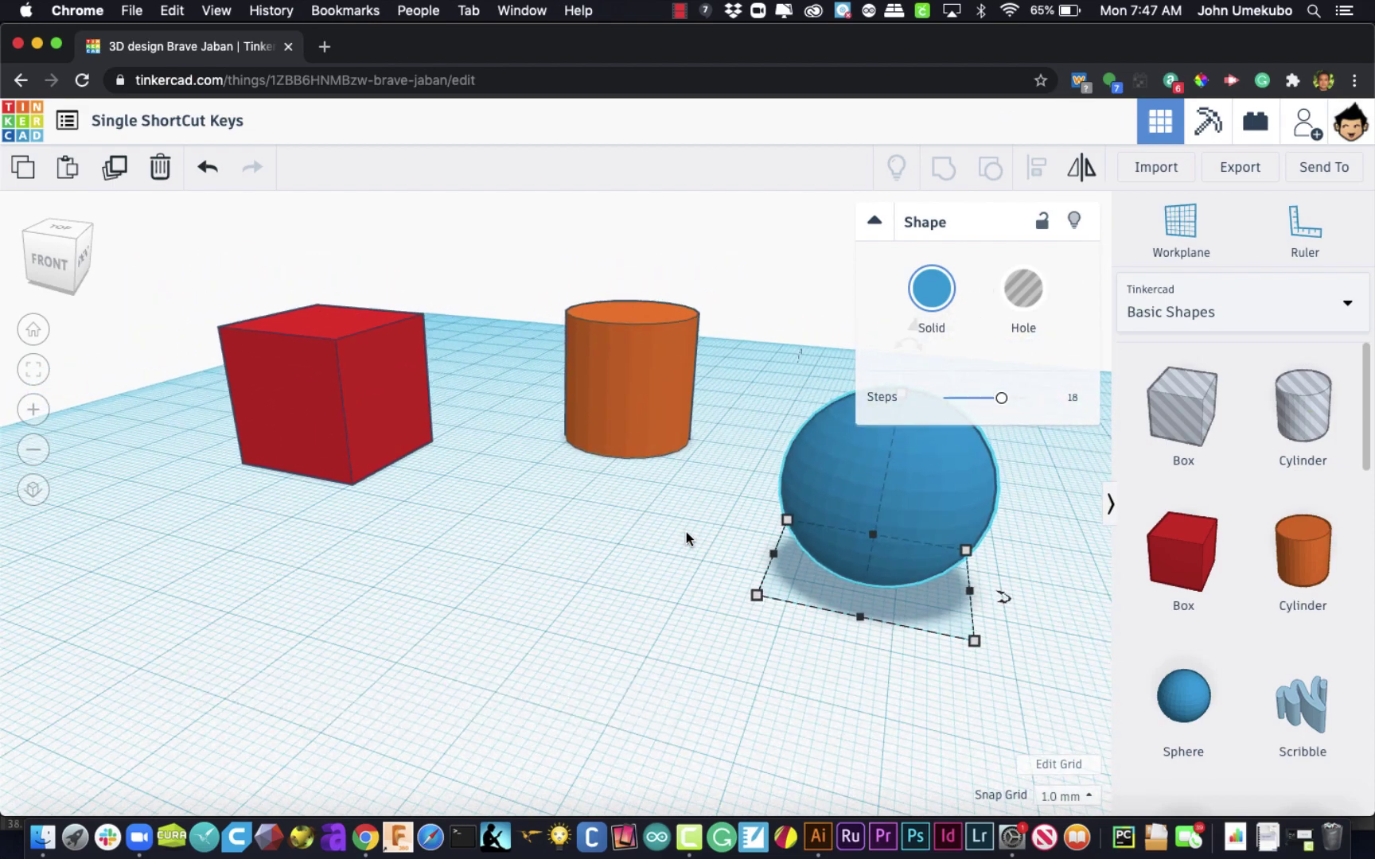
{"action": "key", "text": "minus"}
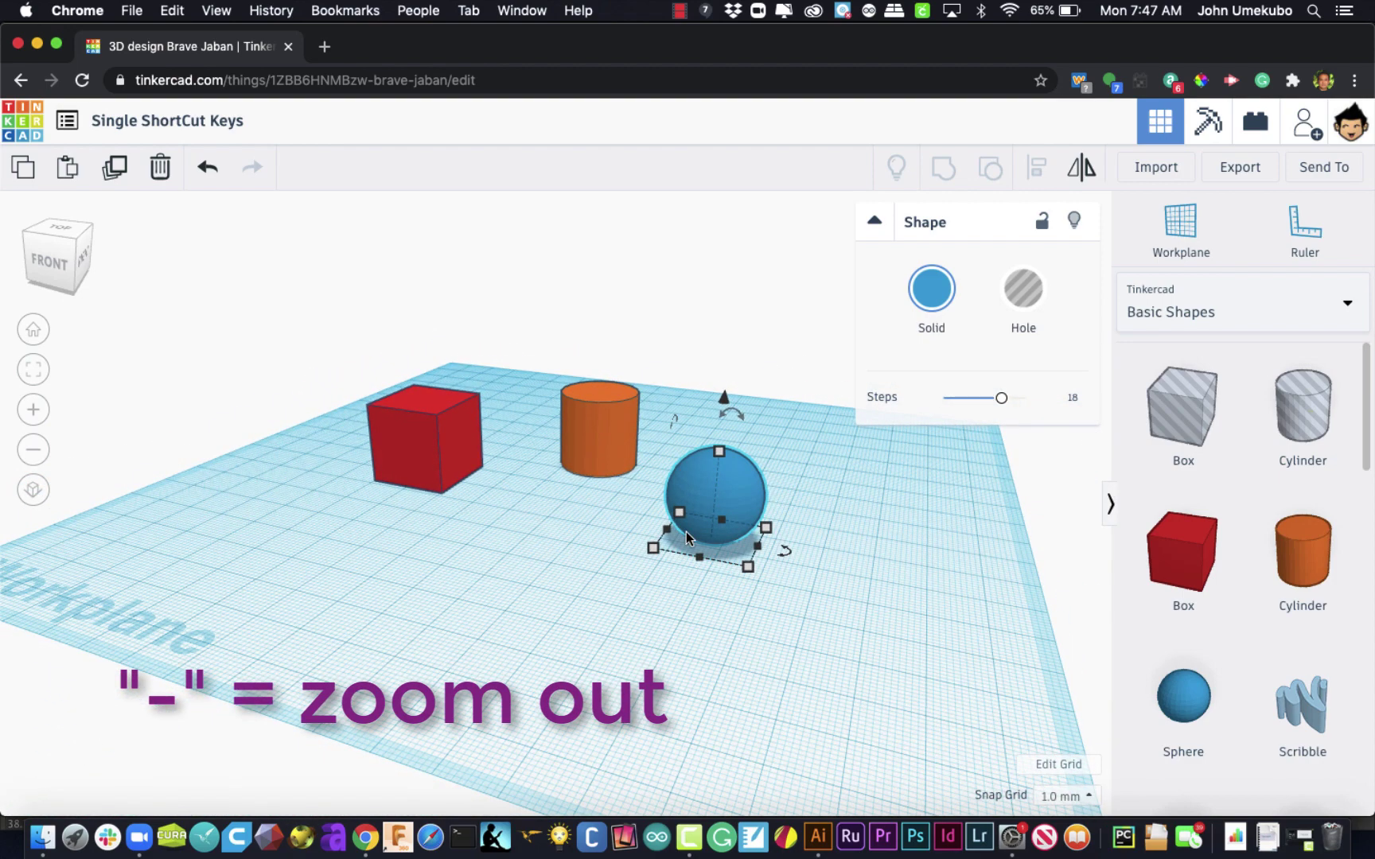
Deselect everything and use F to fit all three shapes in the view
{"action": "left_click", "coordinate": [574, 675]}
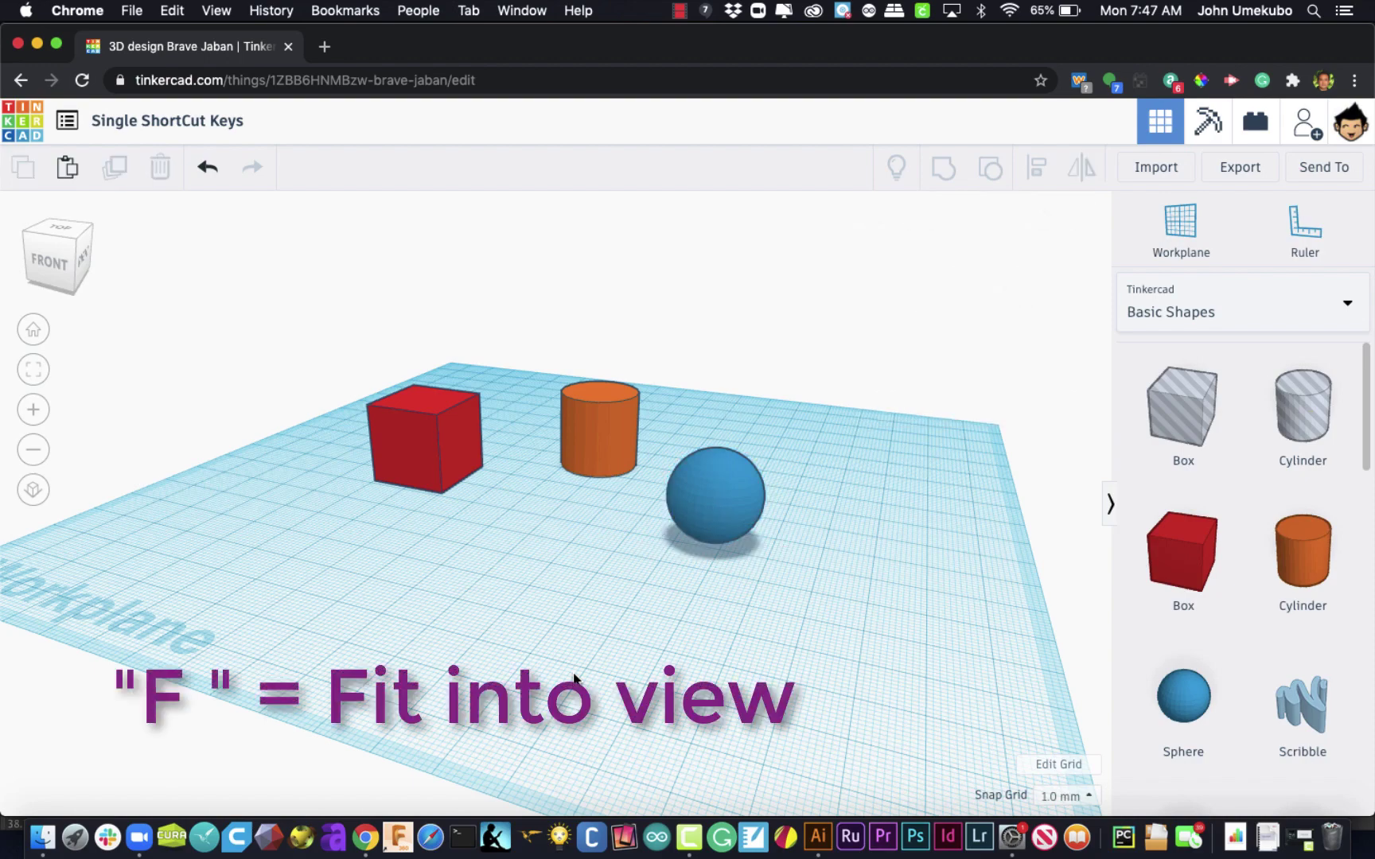
{"action": "key", "text": "f"}
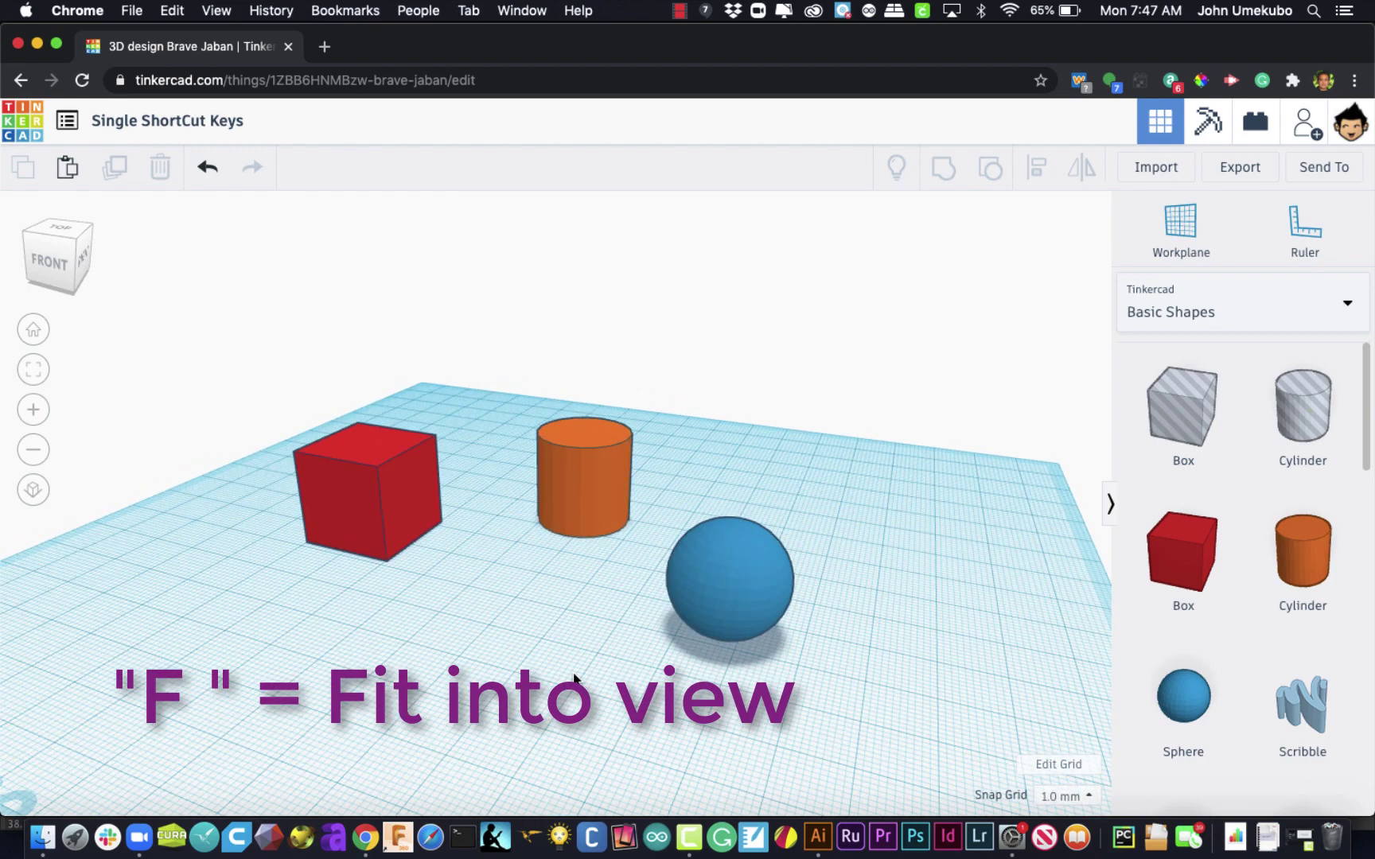
{"action": "scroll", "coordinate": [574, 679], "scroll_direction": "down", "scroll_amount": 5}
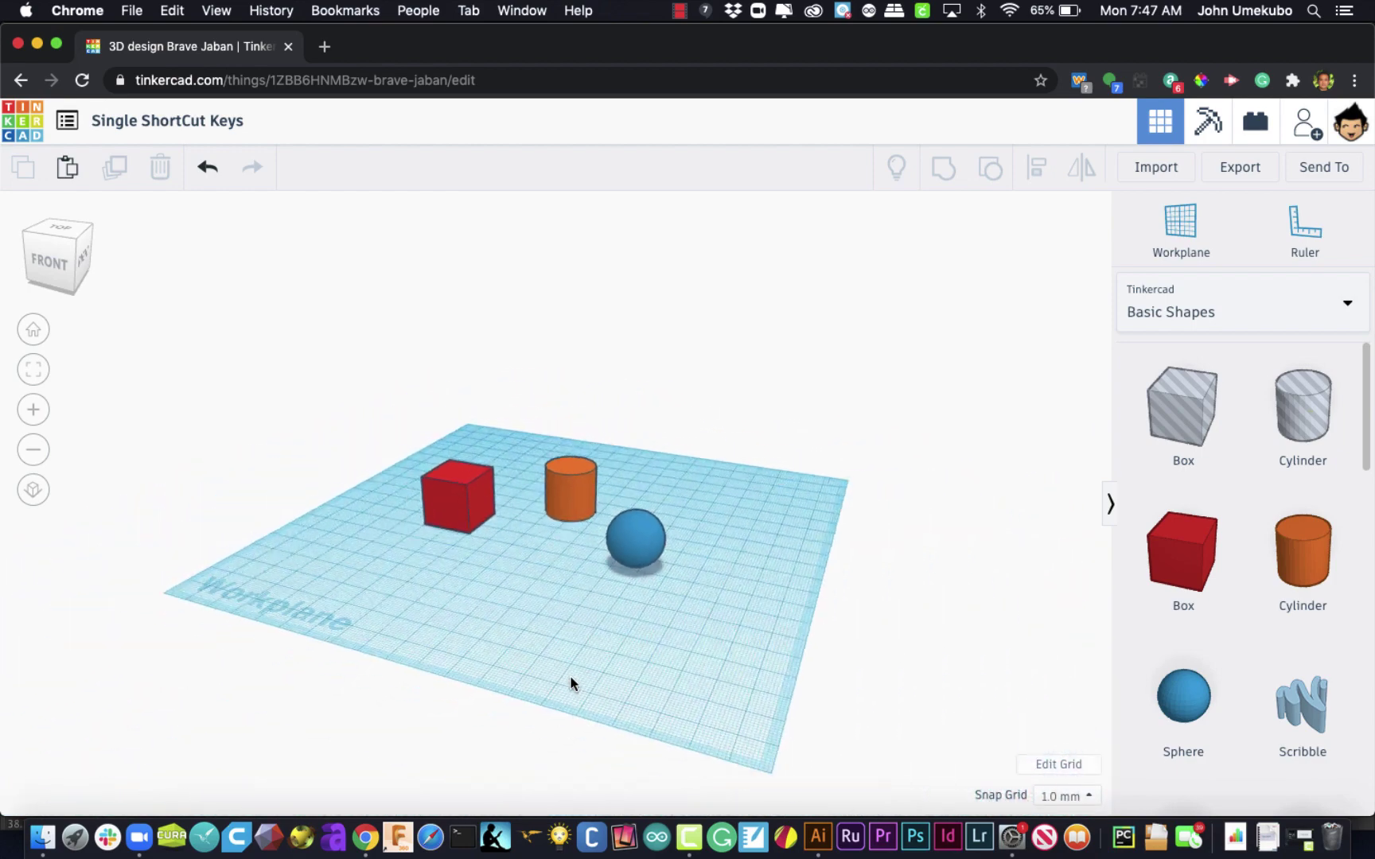
{"action": "key", "text": "f"}
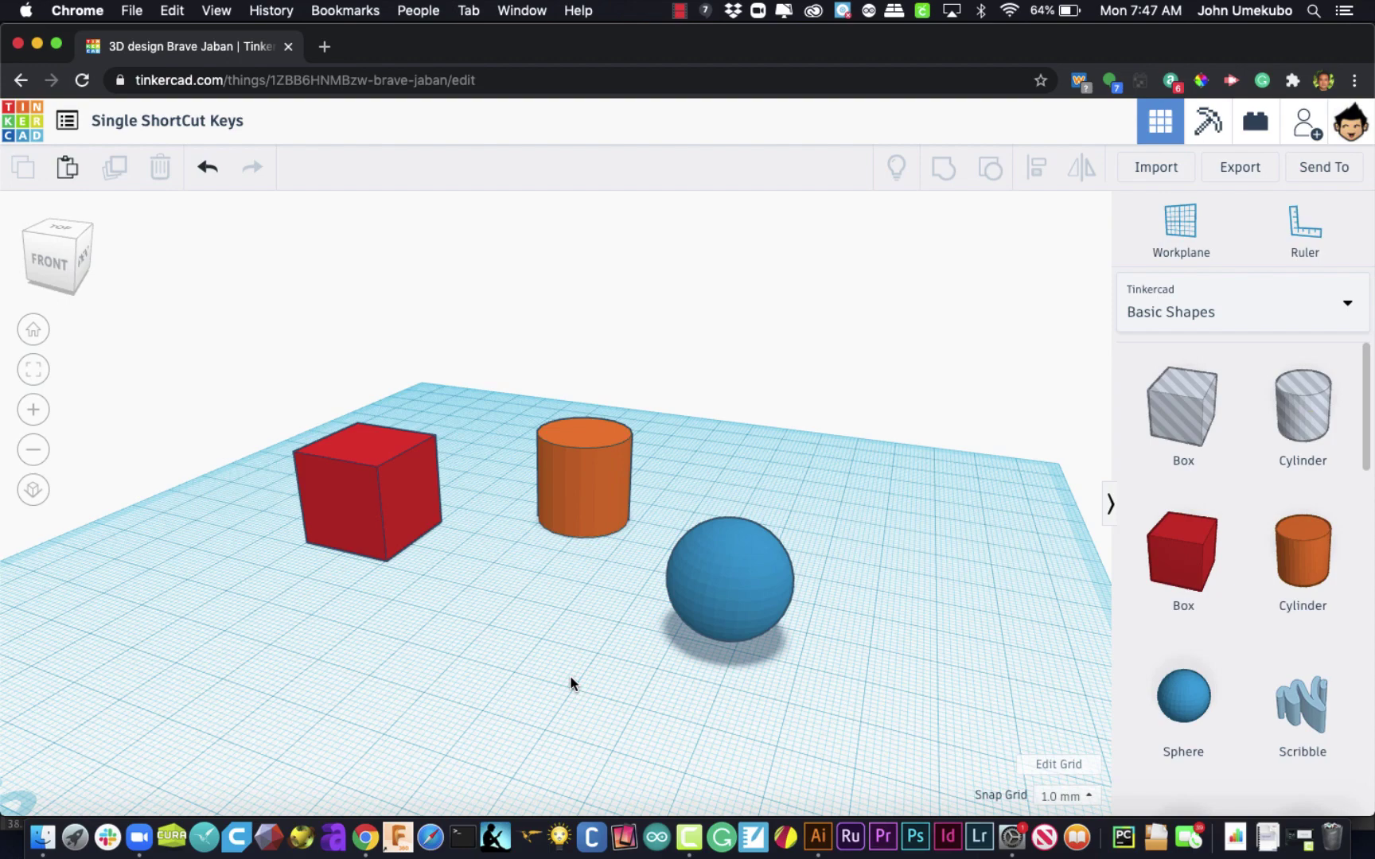
Fit the view to the orange cylinder with F, then zoom back out and deselect
{"action": "left_click", "coordinate": [600, 500]}
{"action": "key", "text": "f"}
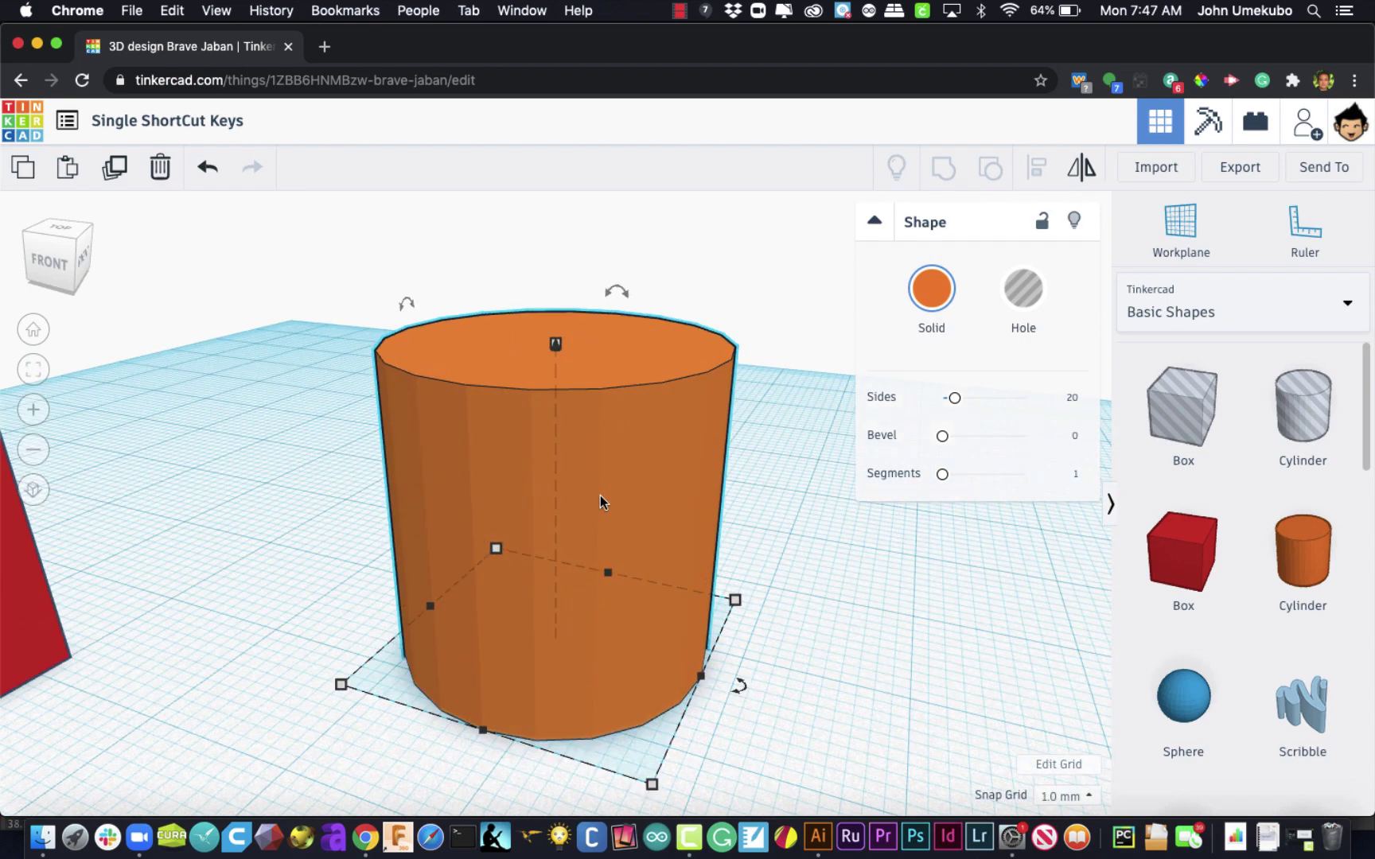
{"action": "scroll", "coordinate": [599, 498], "scroll_direction": "down", "scroll_amount": 10}
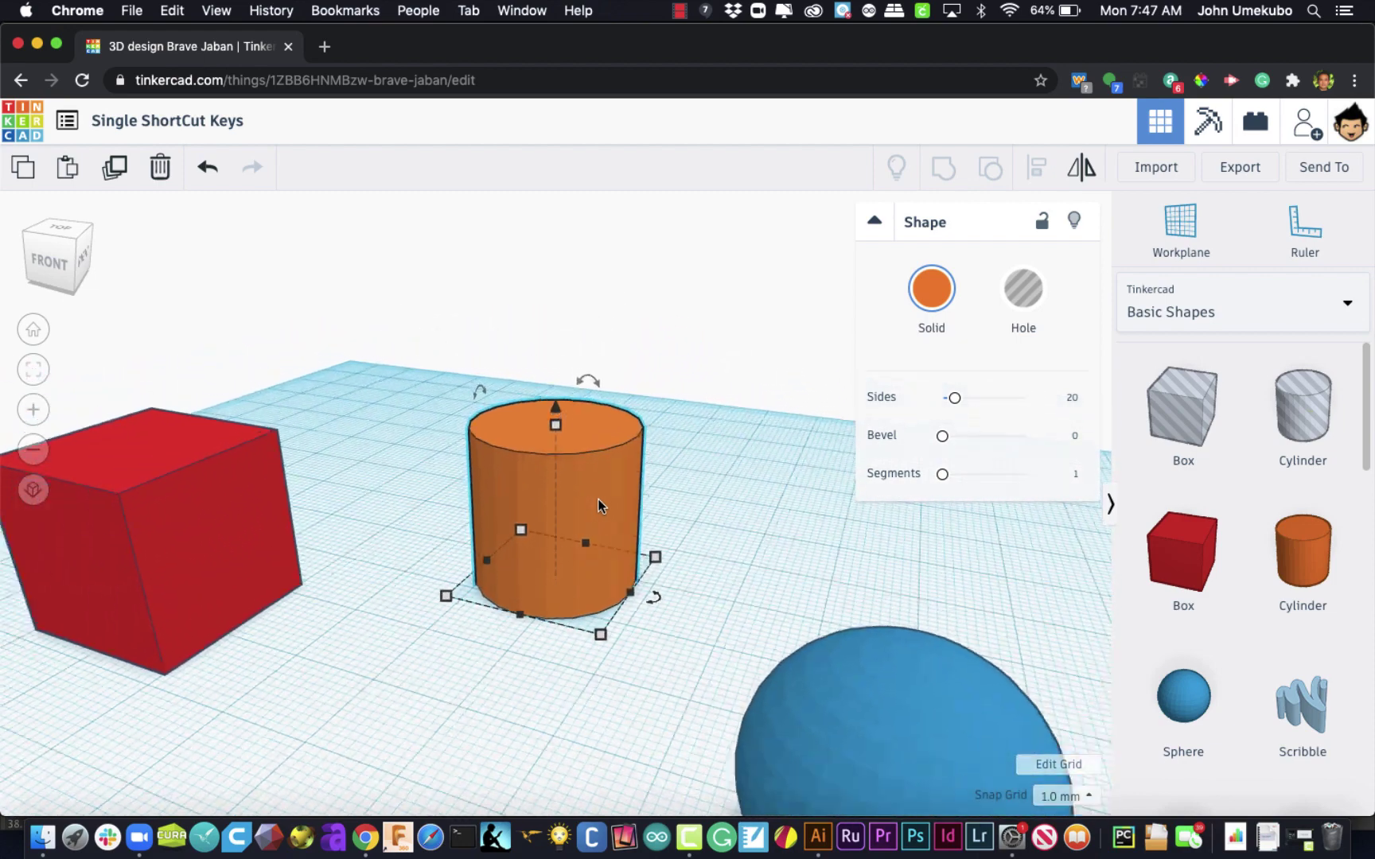
{"action": "scroll", "coordinate": [598, 505], "scroll_direction": "down", "scroll_amount": 4}
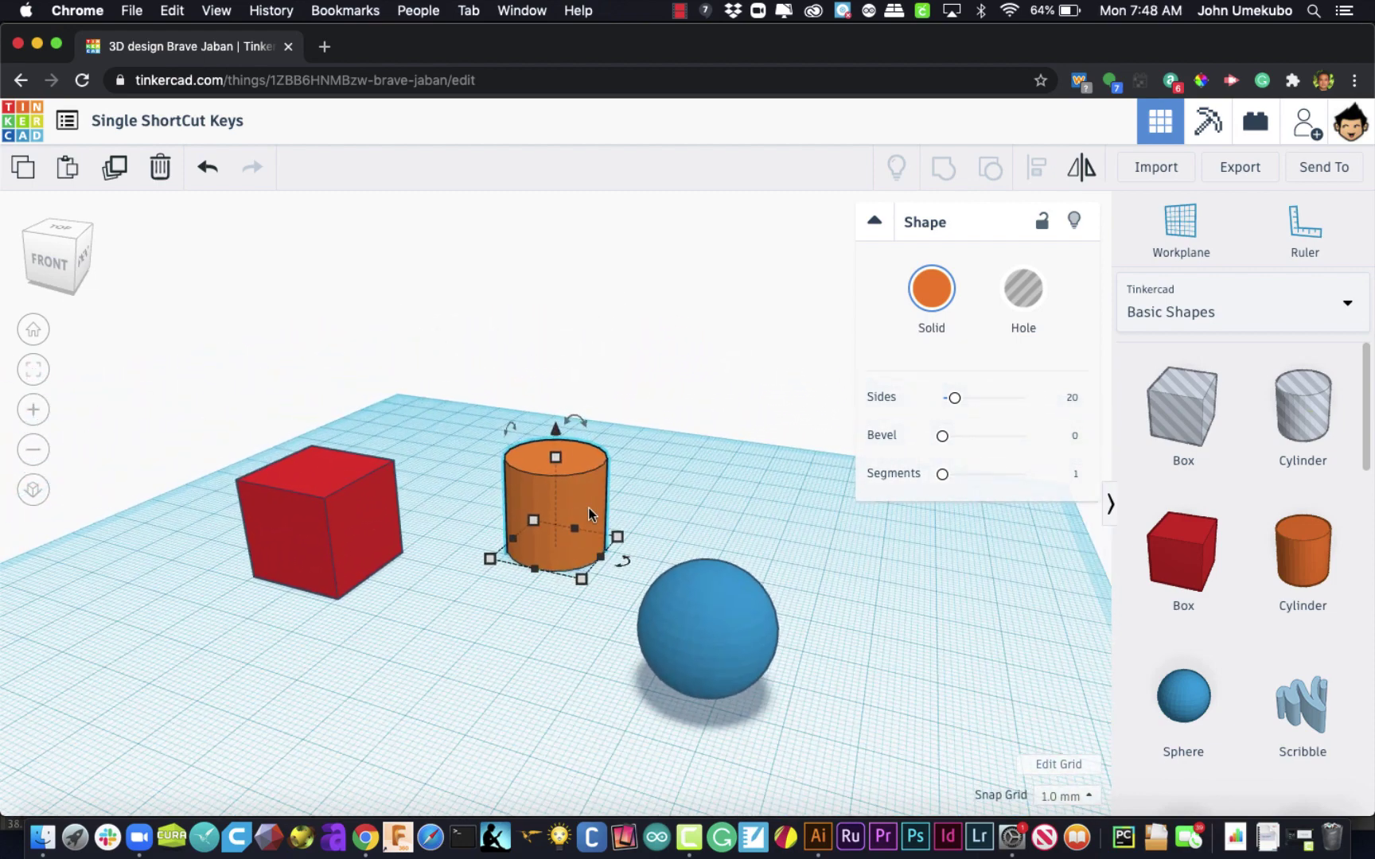
{"action": "left_click", "coordinate": [530, 606]}
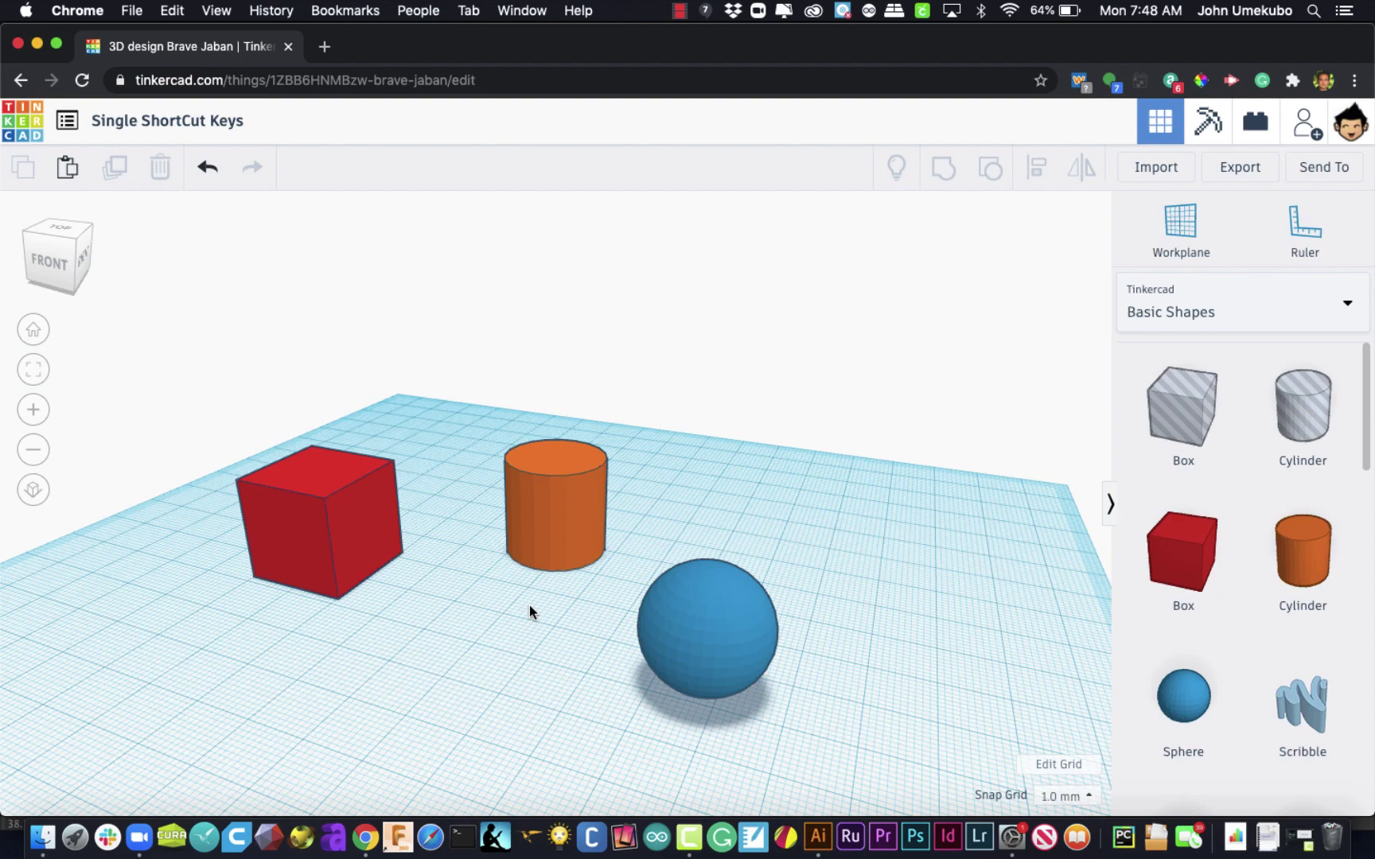
{"action": "left_click", "coordinate": [309, 520]}
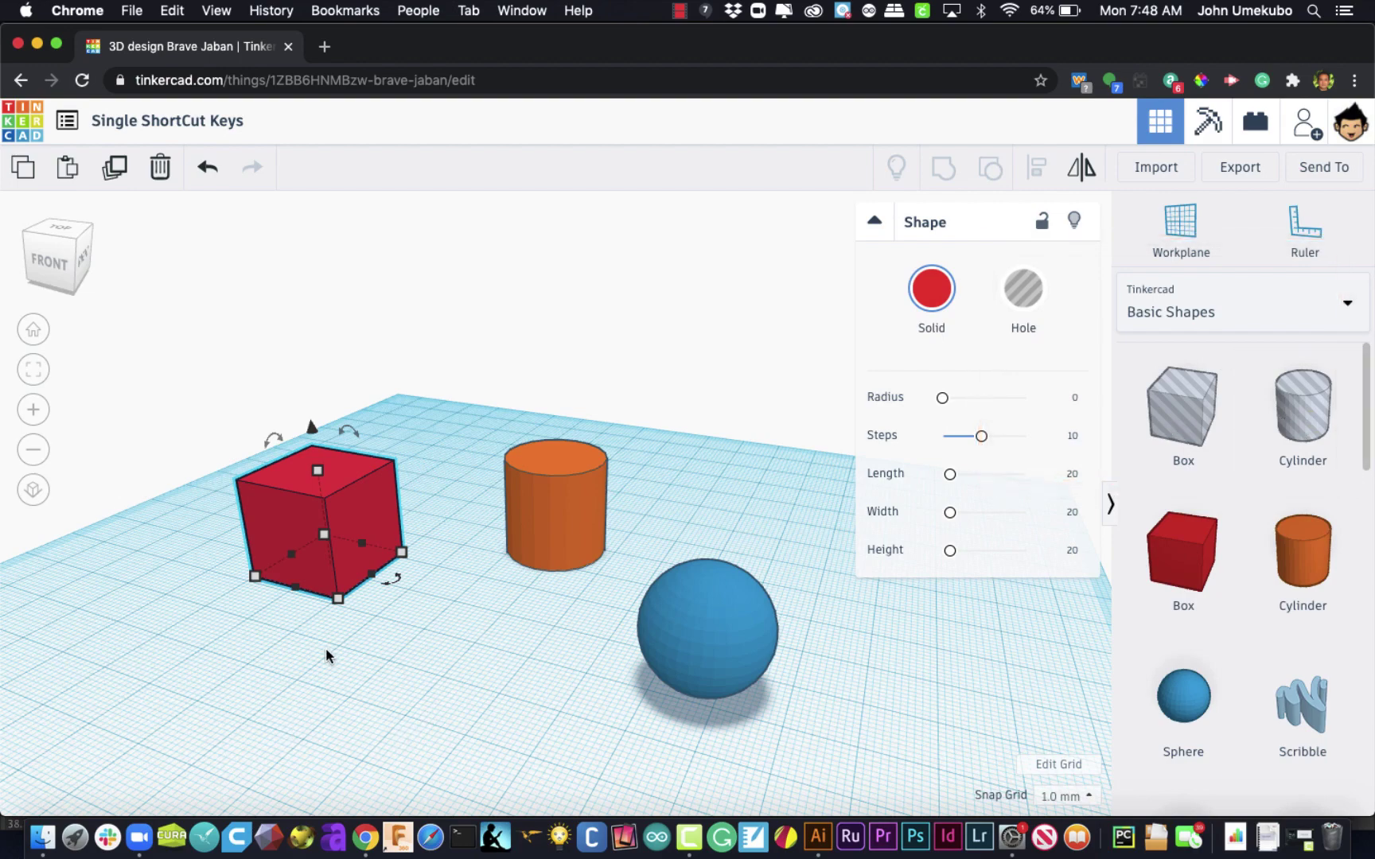
{"action": "key", "text": "h"}
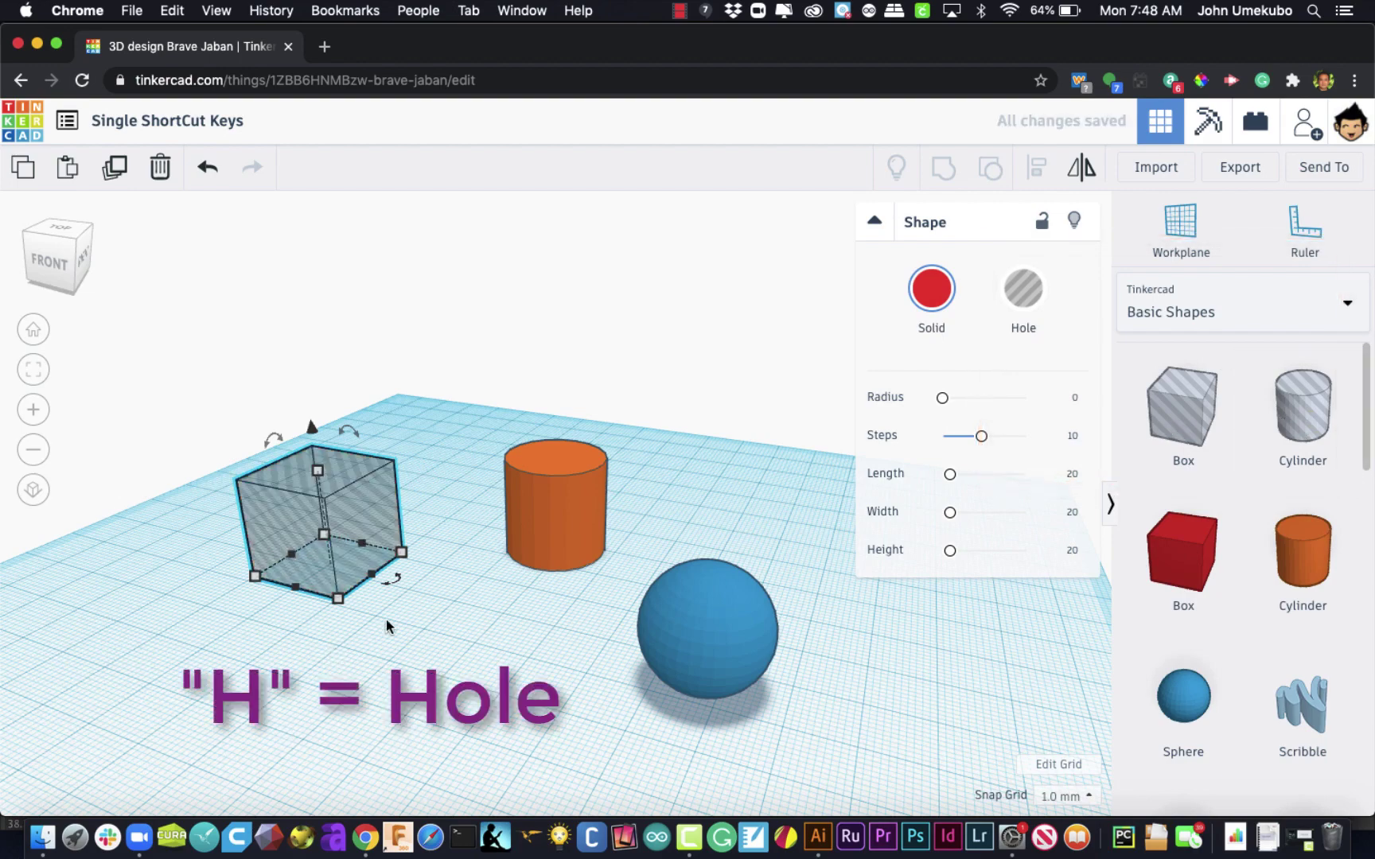
{"action": "right_click_drag", "start_coordinate": [374, 638], "coordinate": [437, 655]}
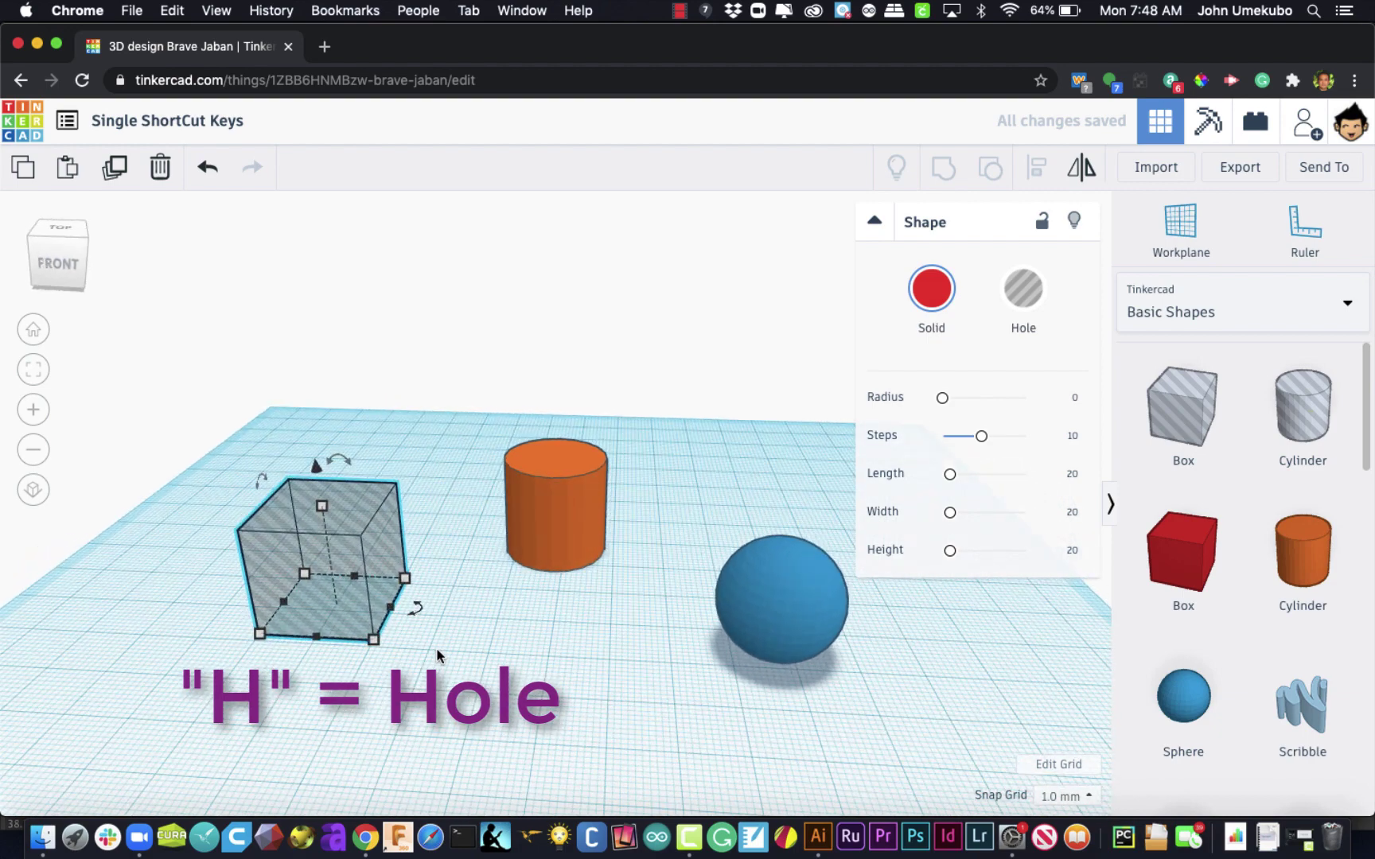
{"action": "left_click", "coordinate": [557, 521]}
{"action": "key", "text": "h"}
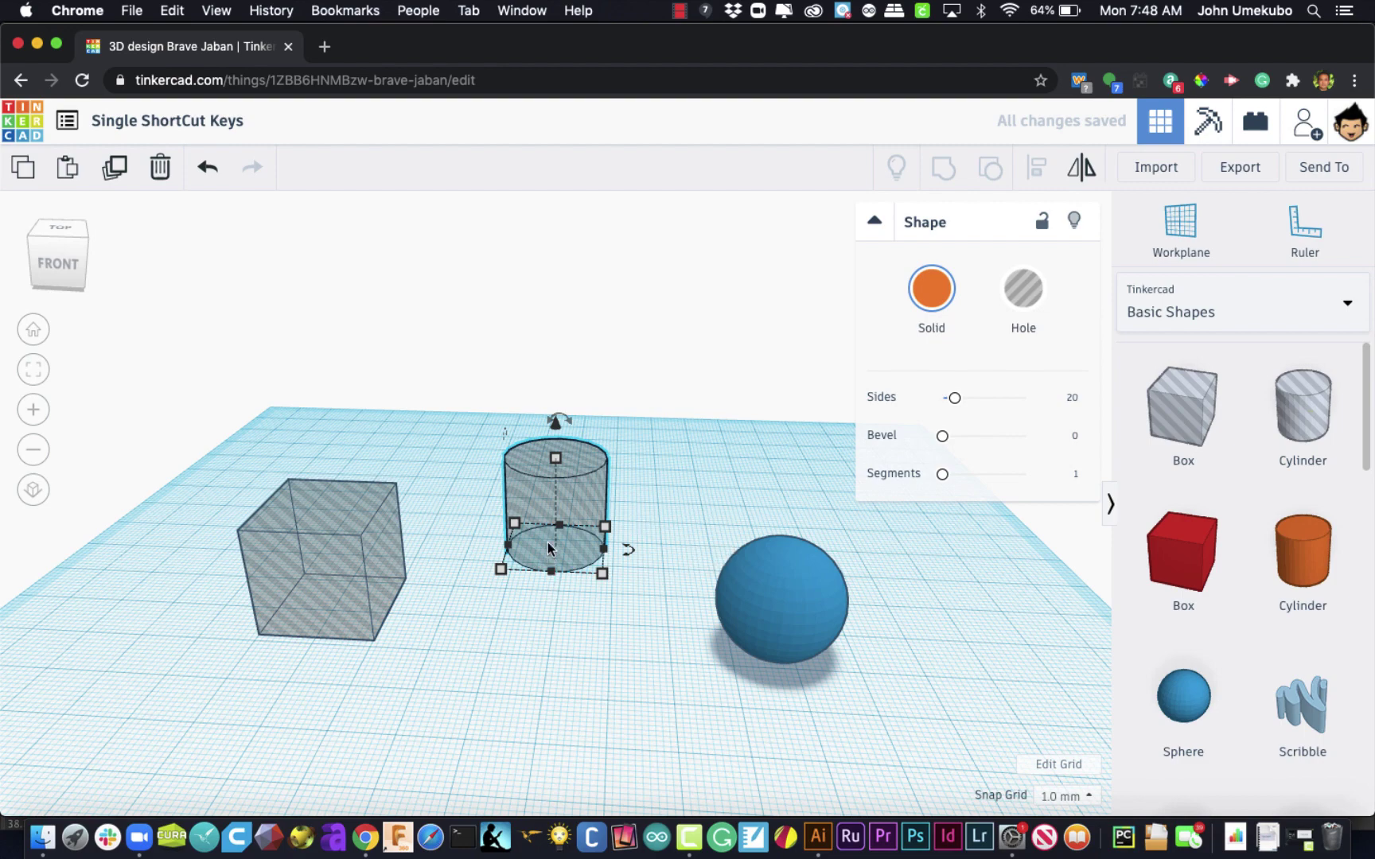
{"action": "key", "text": "s"}
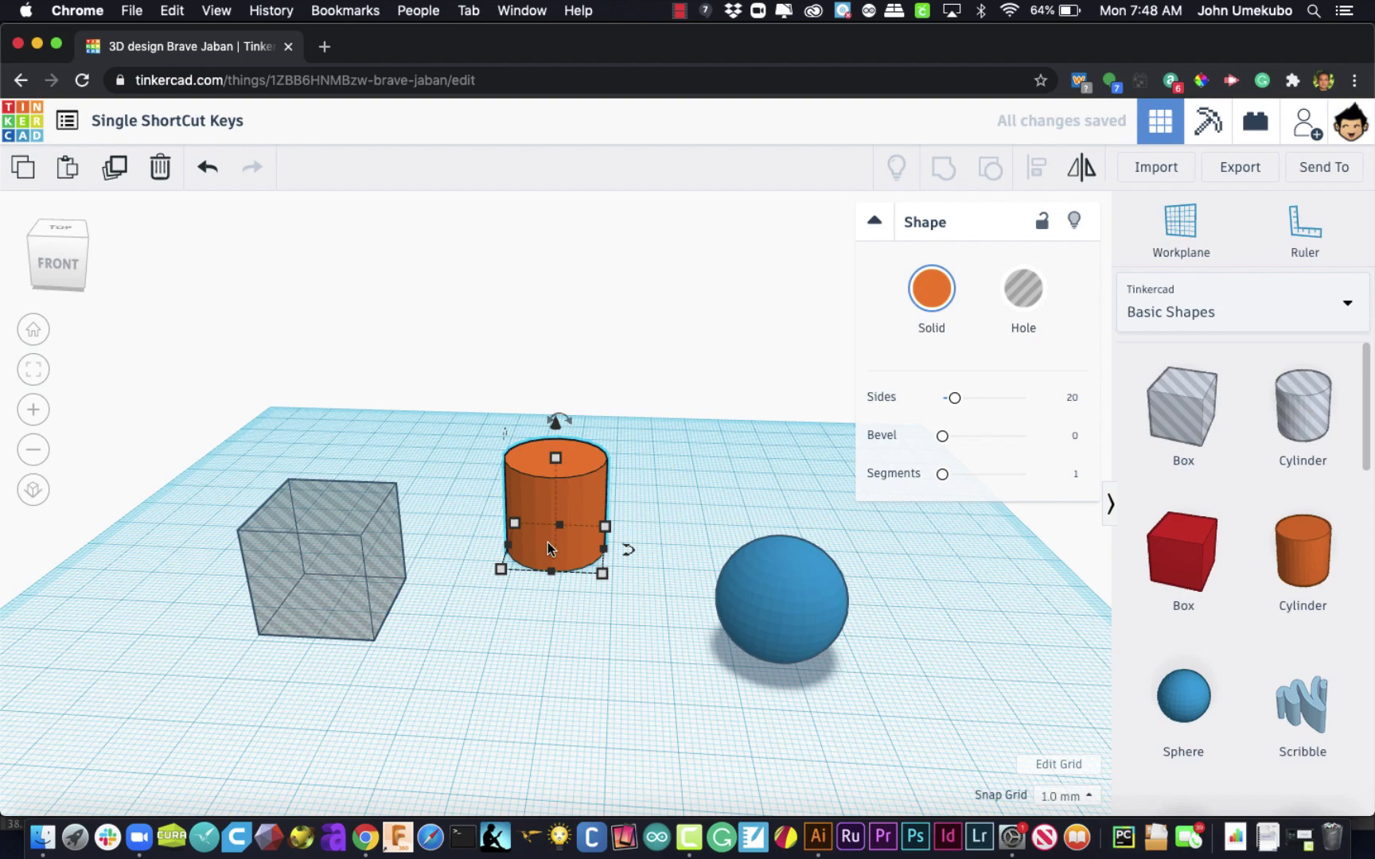
{"action": "left_click", "coordinate": [364, 560]}
{"action": "key", "text": "s"}
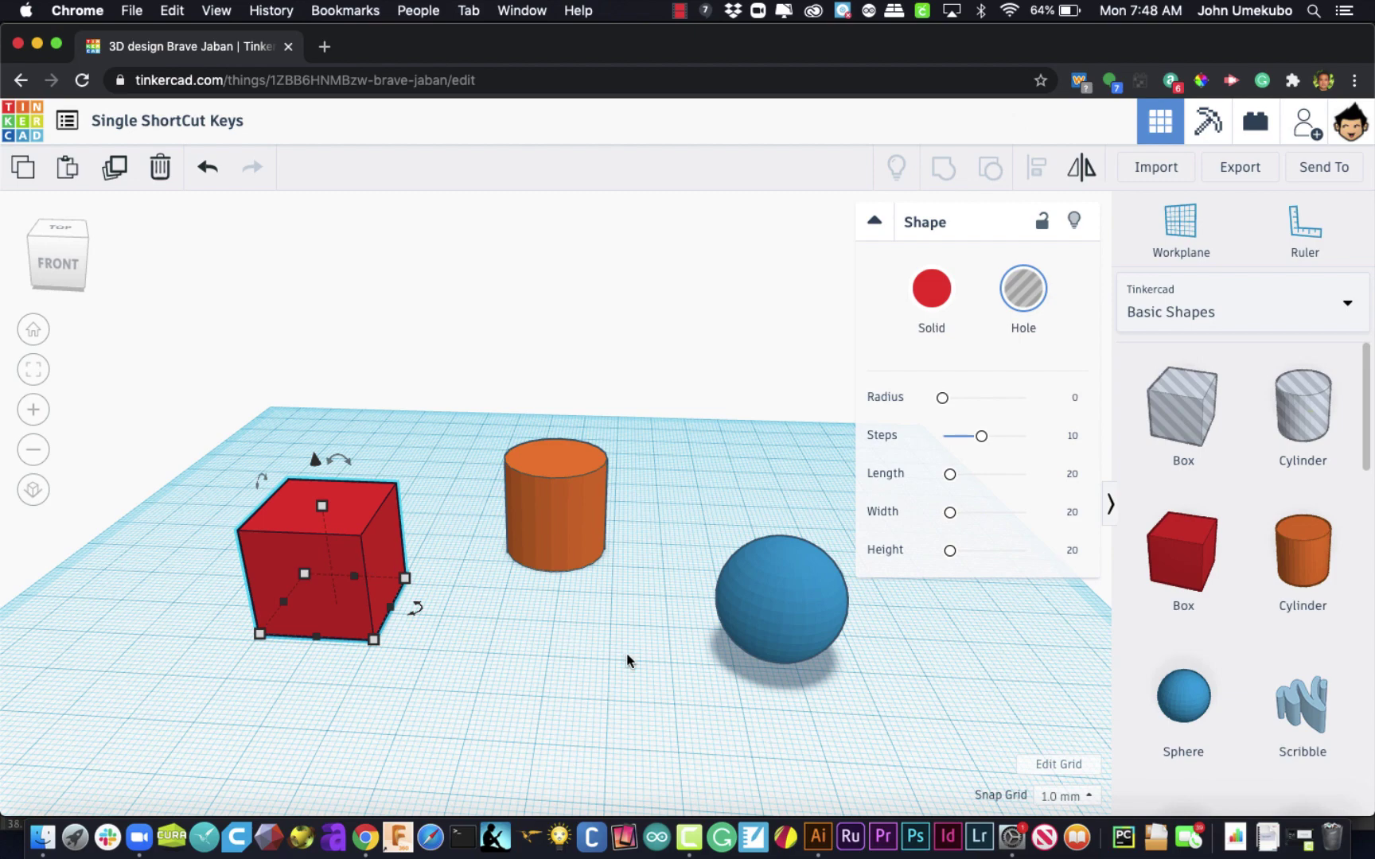
Make the blue sphere transparent, move it about 23 mm left, and add a hole sphere beside it
{"action": "left_click", "coordinate": [761, 637]}
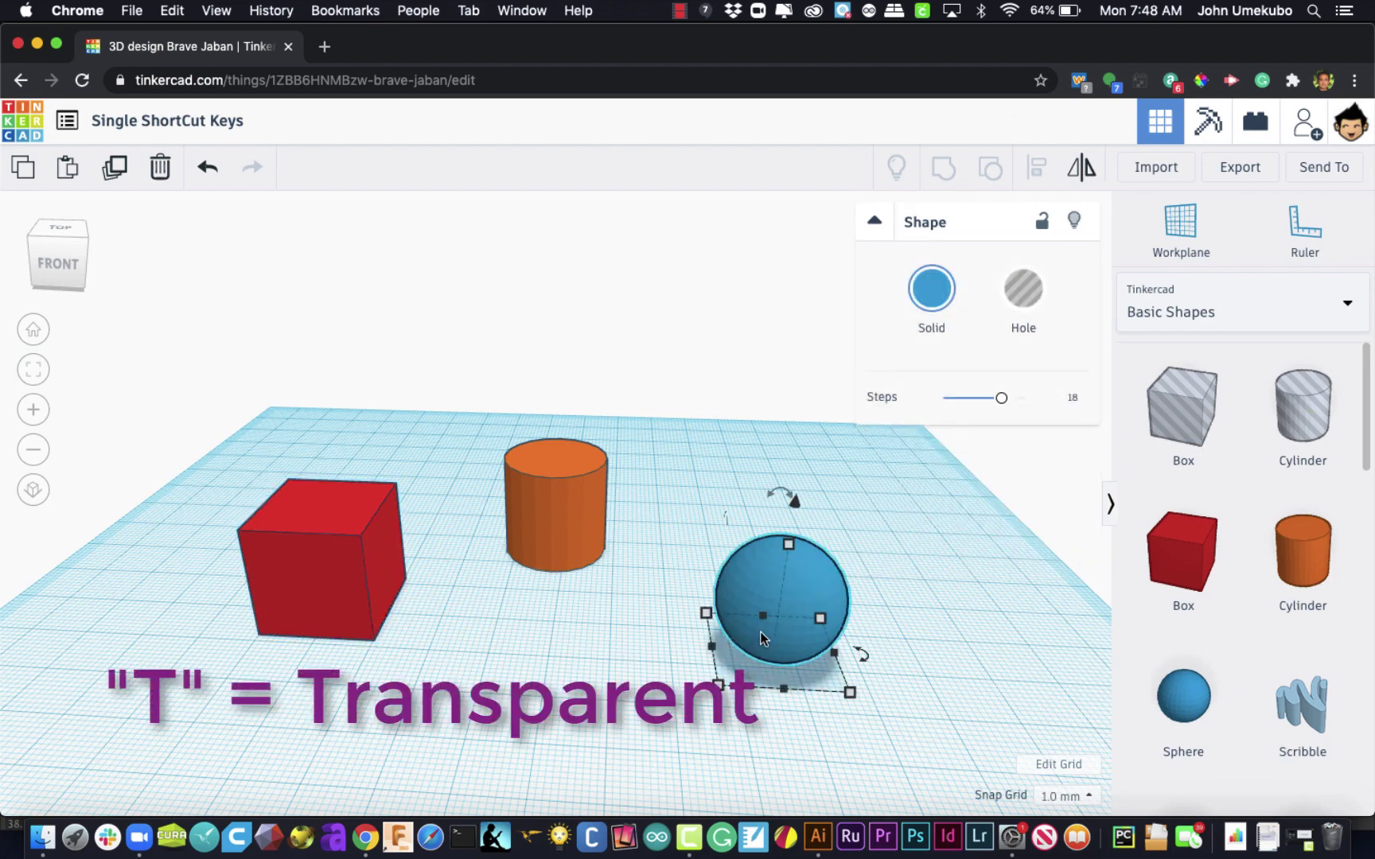
{"action": "key", "text": "t"}
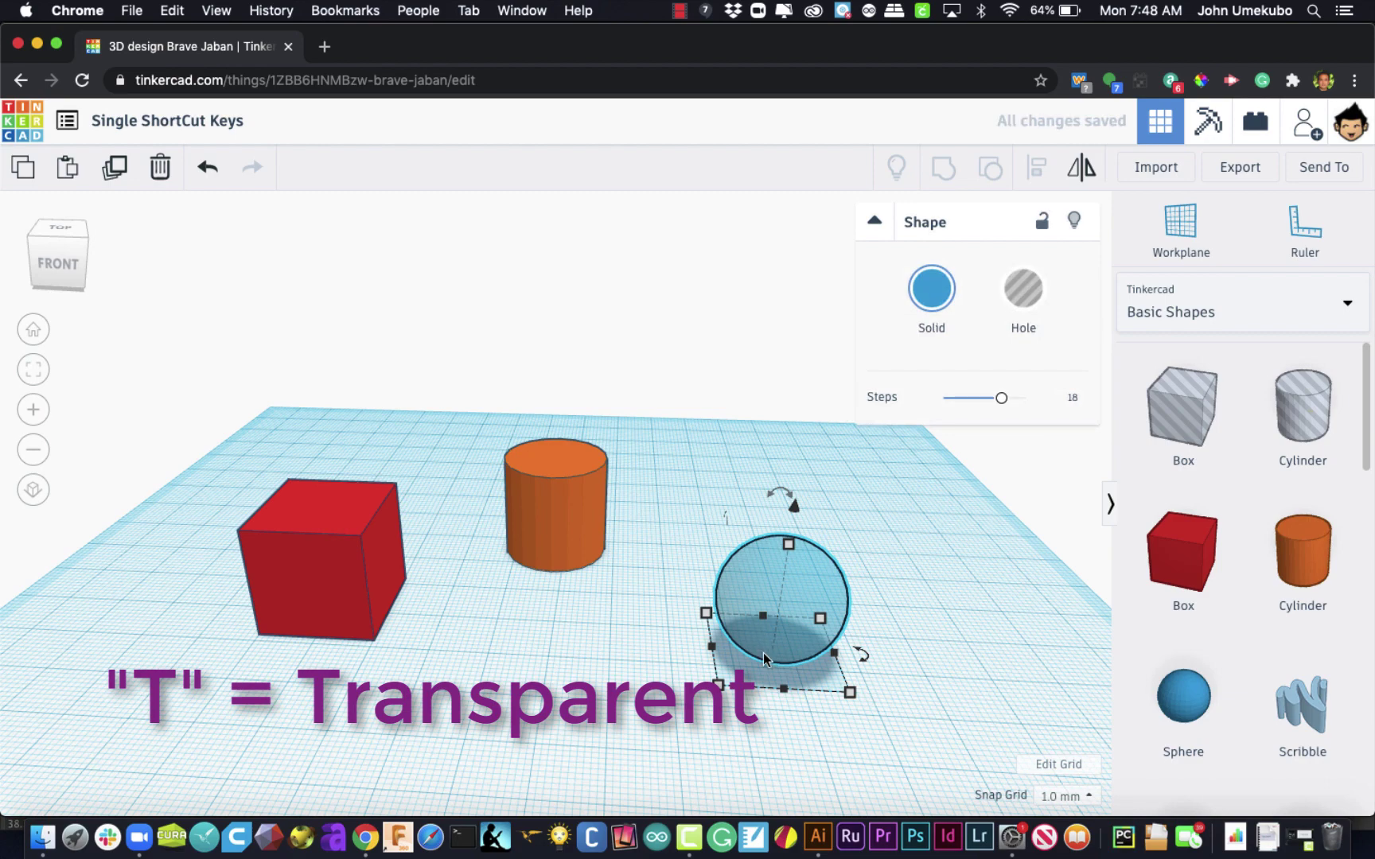
{"action": "left_click_drag", "start_coordinate": [765, 655], "coordinate": [622, 654]}
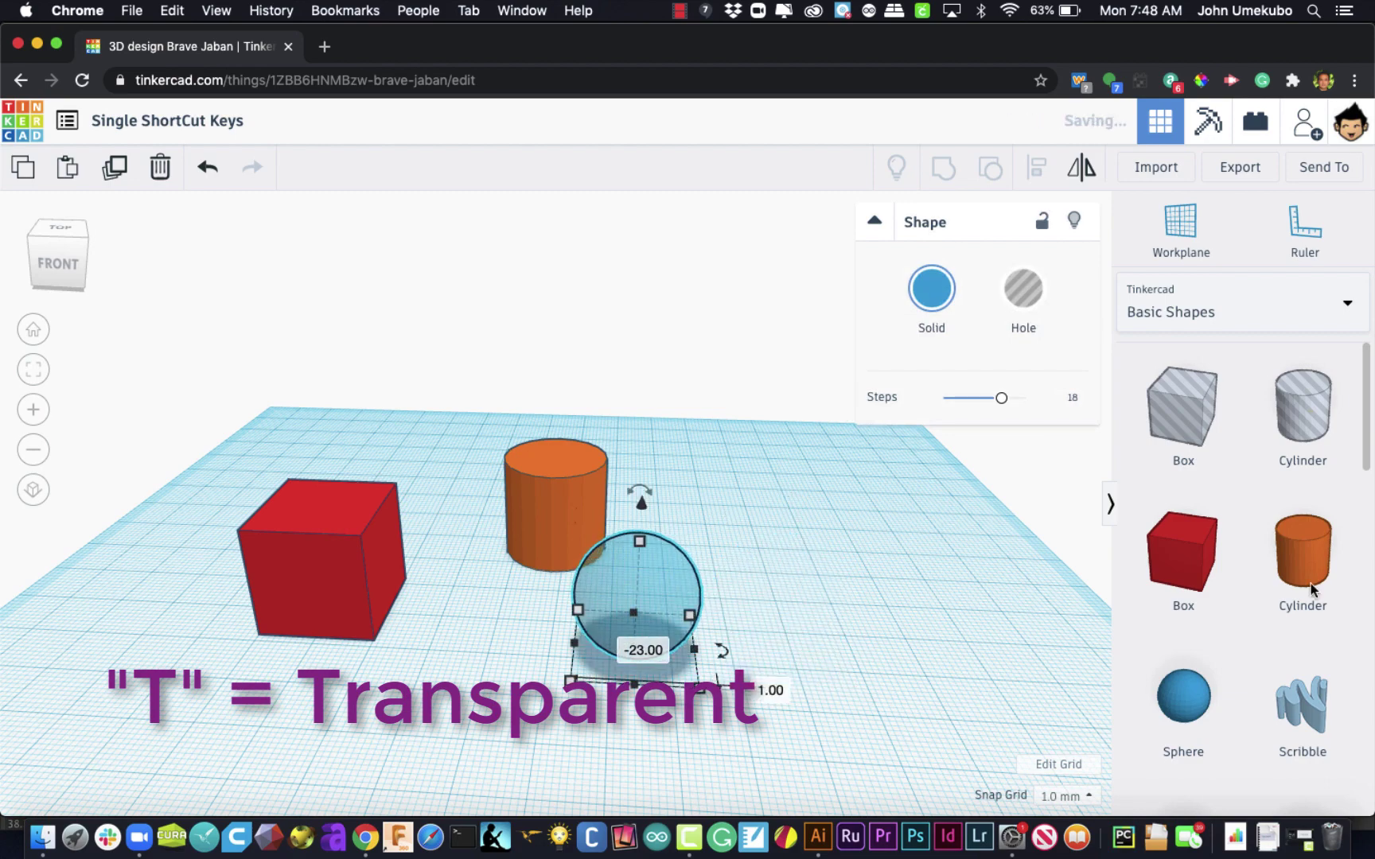
{"action": "left_click_drag", "start_coordinate": [1223, 692], "coordinate": [778, 639]}
{"action": "key", "text": "h"}
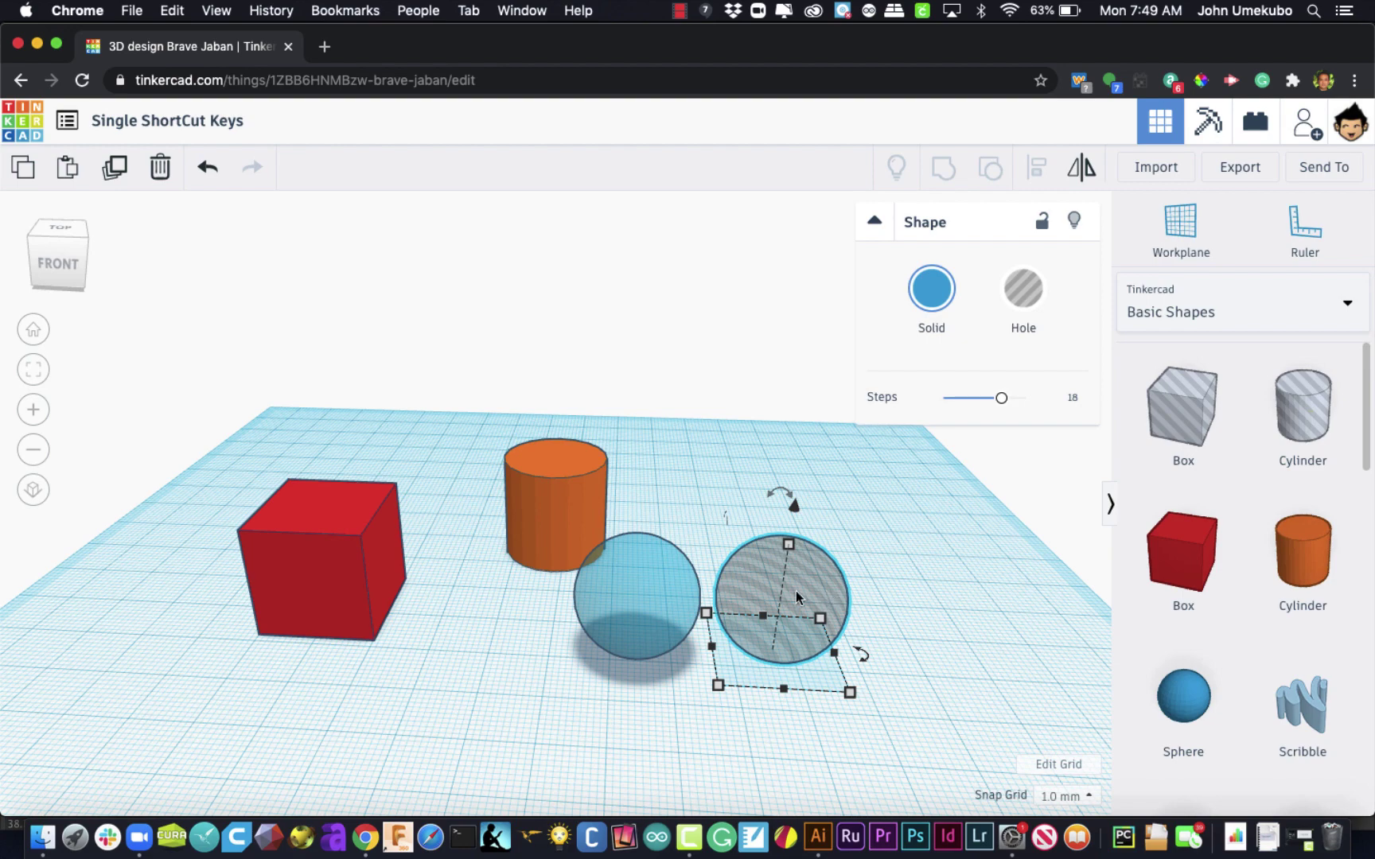
Delete the hole sphere, raise the blue sphere off the workplane, and sink the red box below it
{"action": "key", "text": "Delete"}
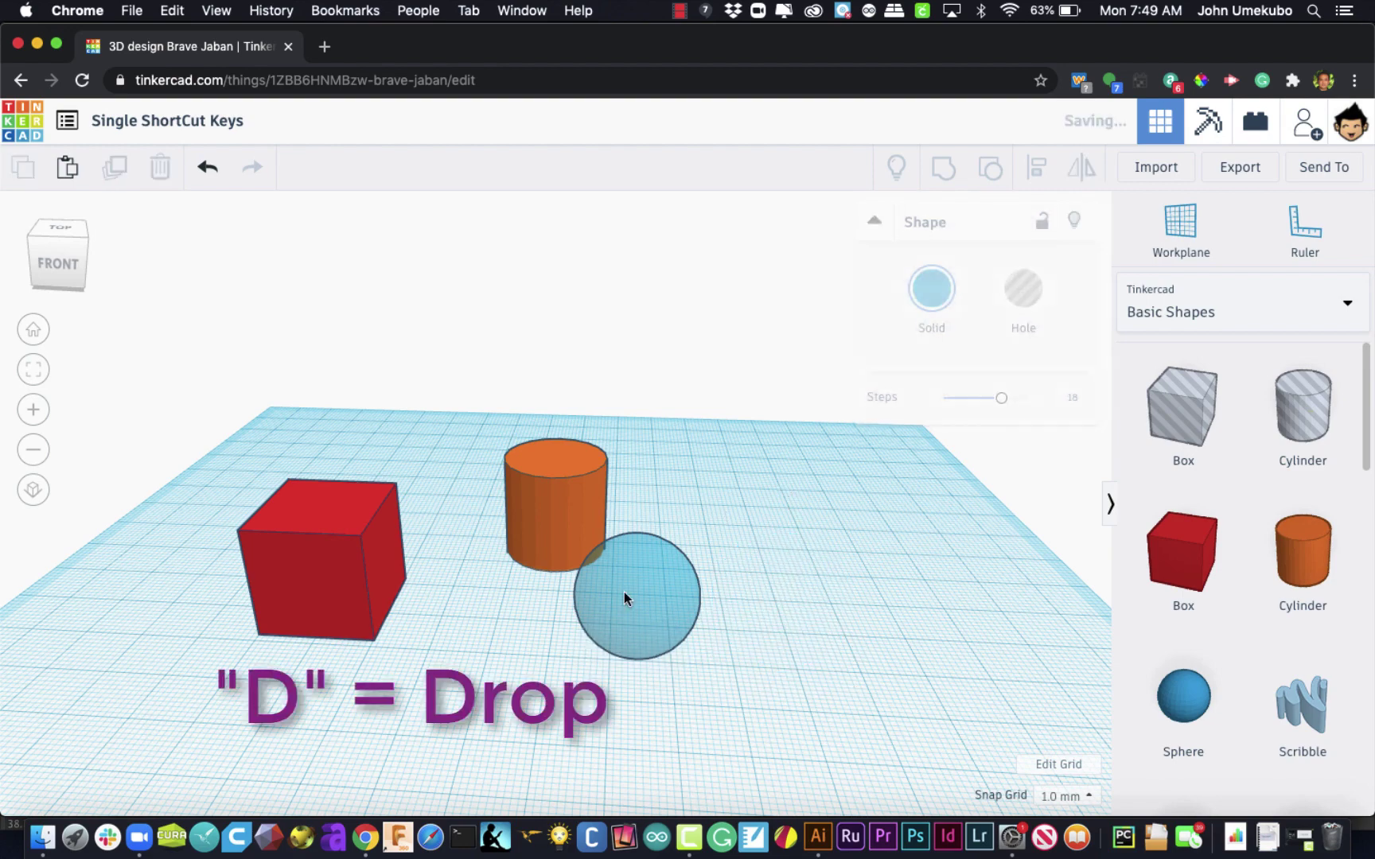
{"action": "left_click", "coordinate": [624, 592]}
{"action": "left_click_drag", "start_coordinate": [644, 505], "coordinate": [645, 381]}
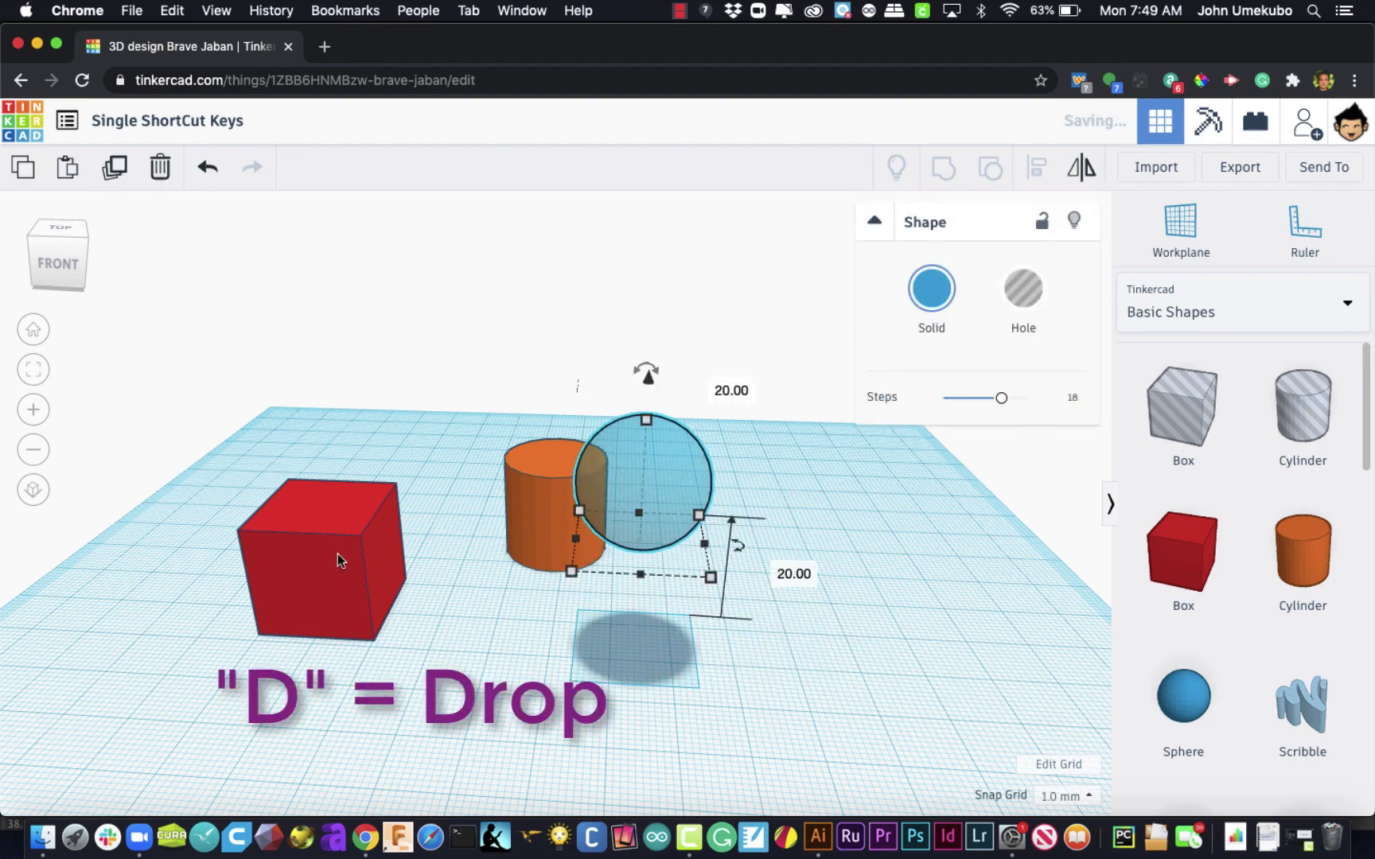
{"action": "left_click", "coordinate": [327, 507]}
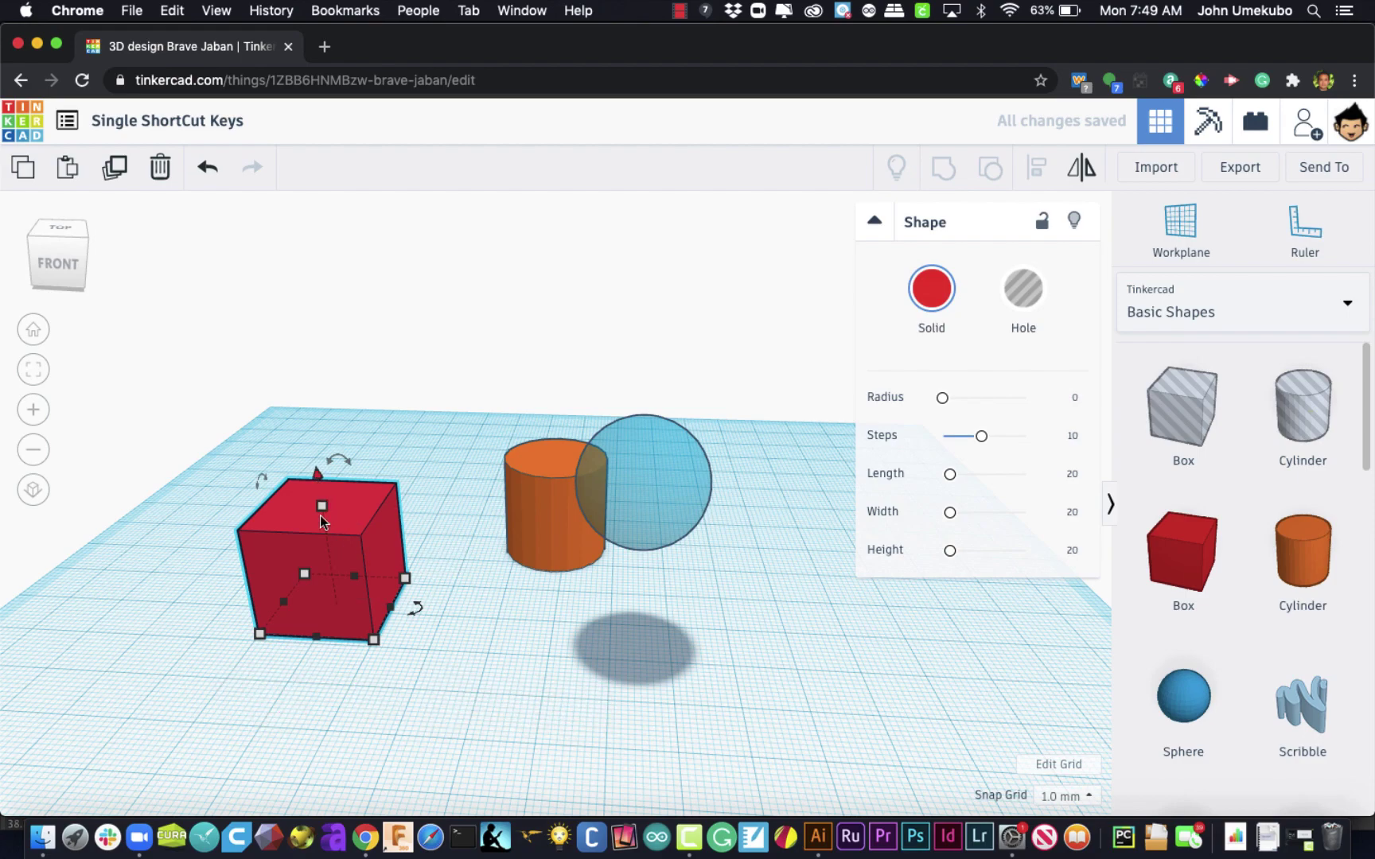
{"action": "key", "text": "ctrl+Down"}
{"action": "key", "text": "ctrl+Down"}
{"action": "key", "text": "ctrl+Down"}
{"action": "key", "text": "ctrl+Down"}
{"action": "key", "text": "ctrl+Down"}
{"action": "key", "text": "ctrl+Down"}
{"action": "key", "text": "ctrl+Down"}
{"action": "key", "text": "ctrl+Down"}
{"action": "key", "text": "ctrl+Down"}
{"action": "key", "text": "ctrl+Down"}
{"action": "key", "text": "ctrl+Down"}
{"action": "key", "text": "ctrl+Down"}
{"action": "right_click_drag", "start_coordinate": [574, 727], "coordinate": [575, 689]}
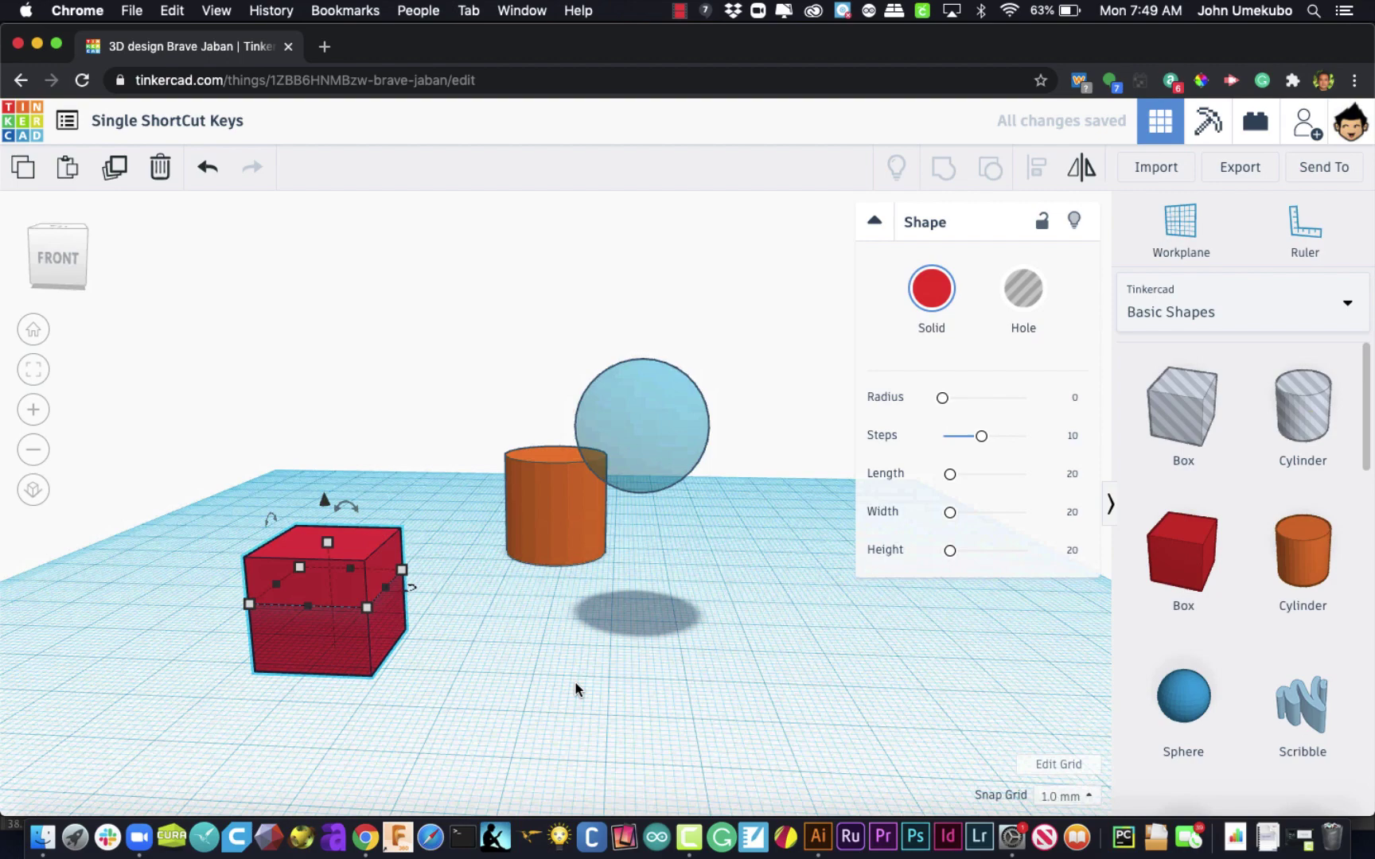
{"action": "mouse_move", "coordinate": [562, 603]}
{"action": "right_mouse_down"}
{"action": "mouse_move", "coordinate": [584, 584]}
{"action": "mouse_move", "coordinate": [587, 610]}
{"action": "right_mouse_up"}
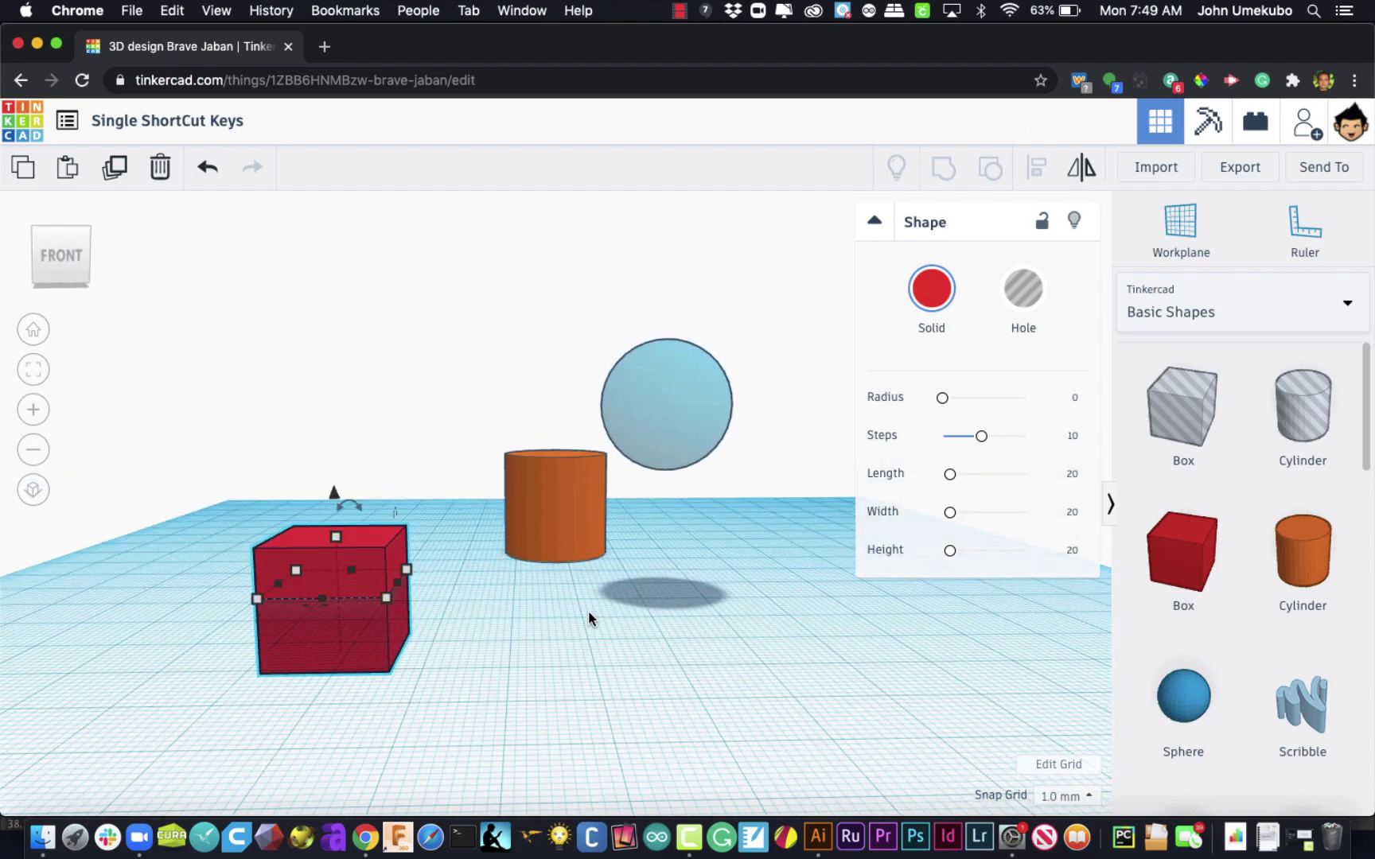
Drop the floating sphere and the sunken red box flat onto the workplane with D
{"action": "left_click", "coordinate": [680, 412]}
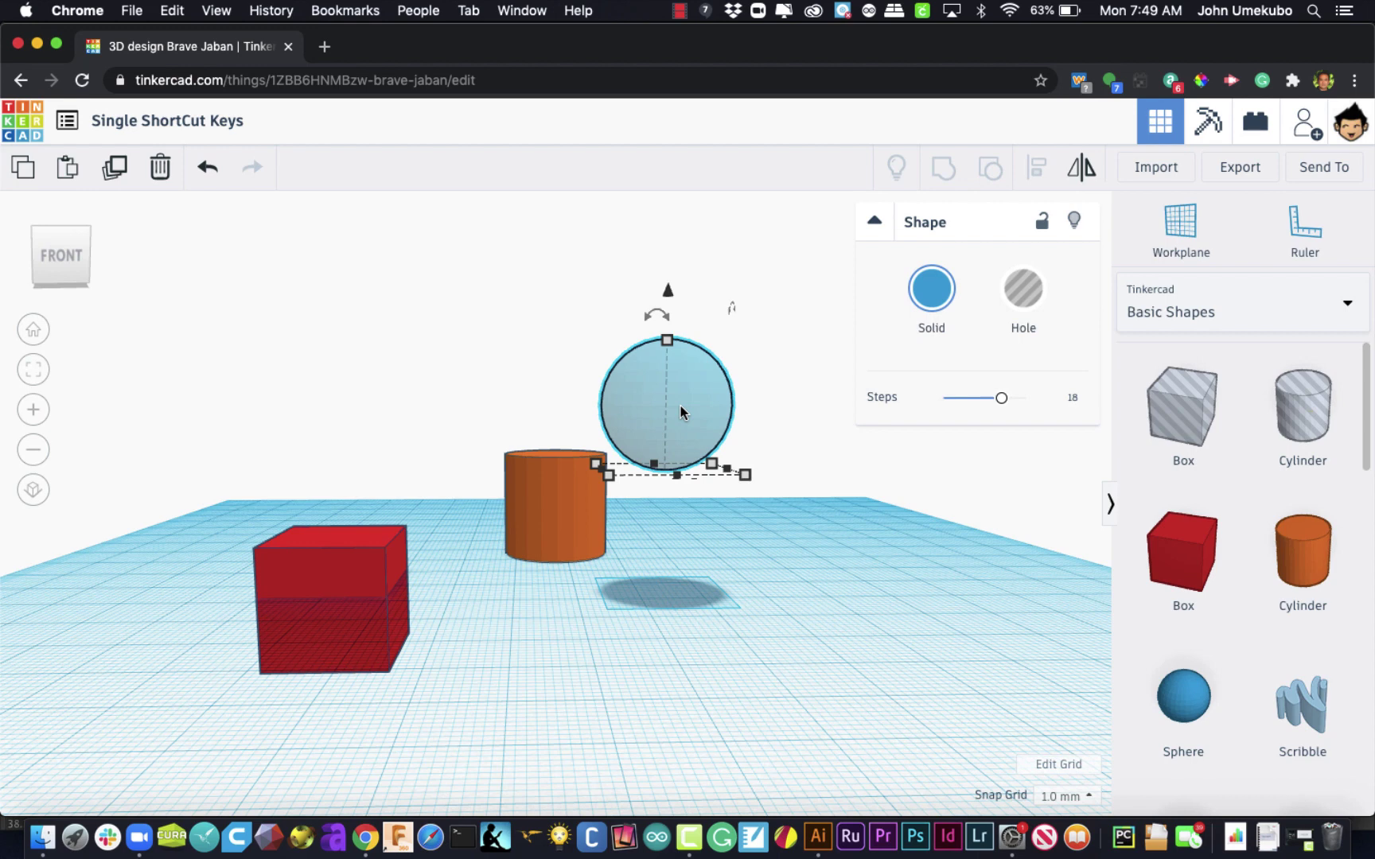
{"action": "key", "text": "d"}
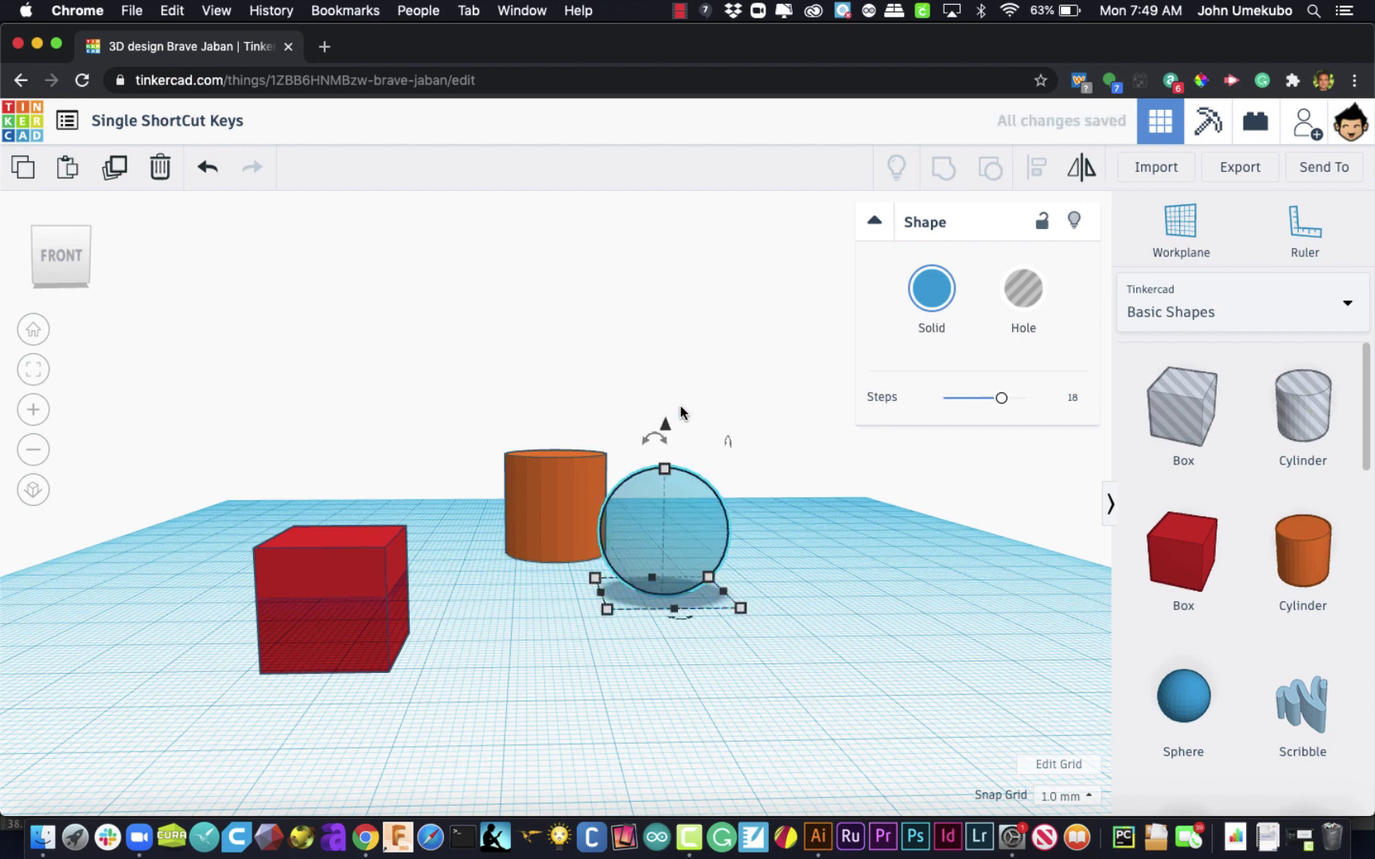
{"action": "left_click", "coordinate": [355, 583]}
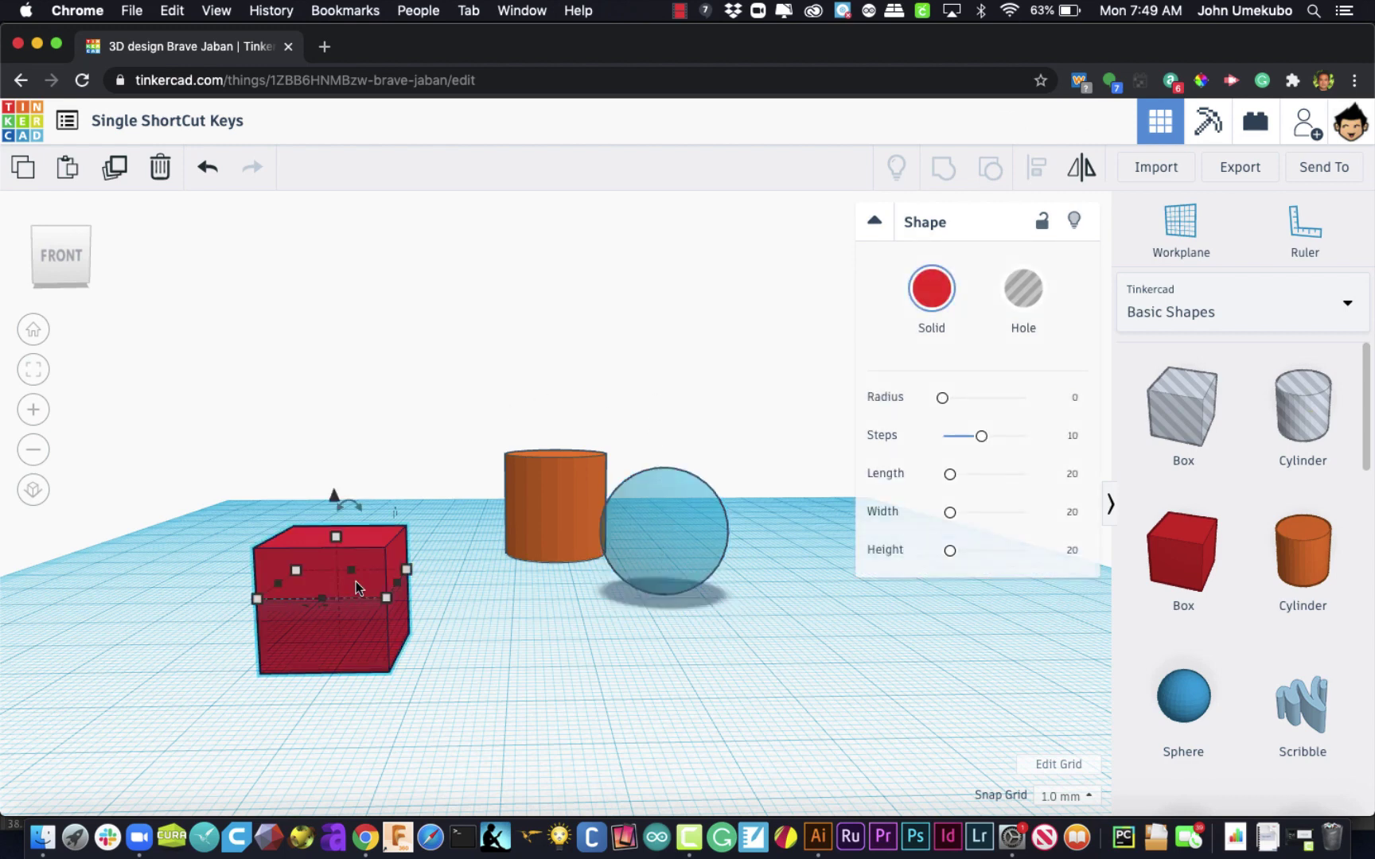
{"action": "key", "text": "d"}
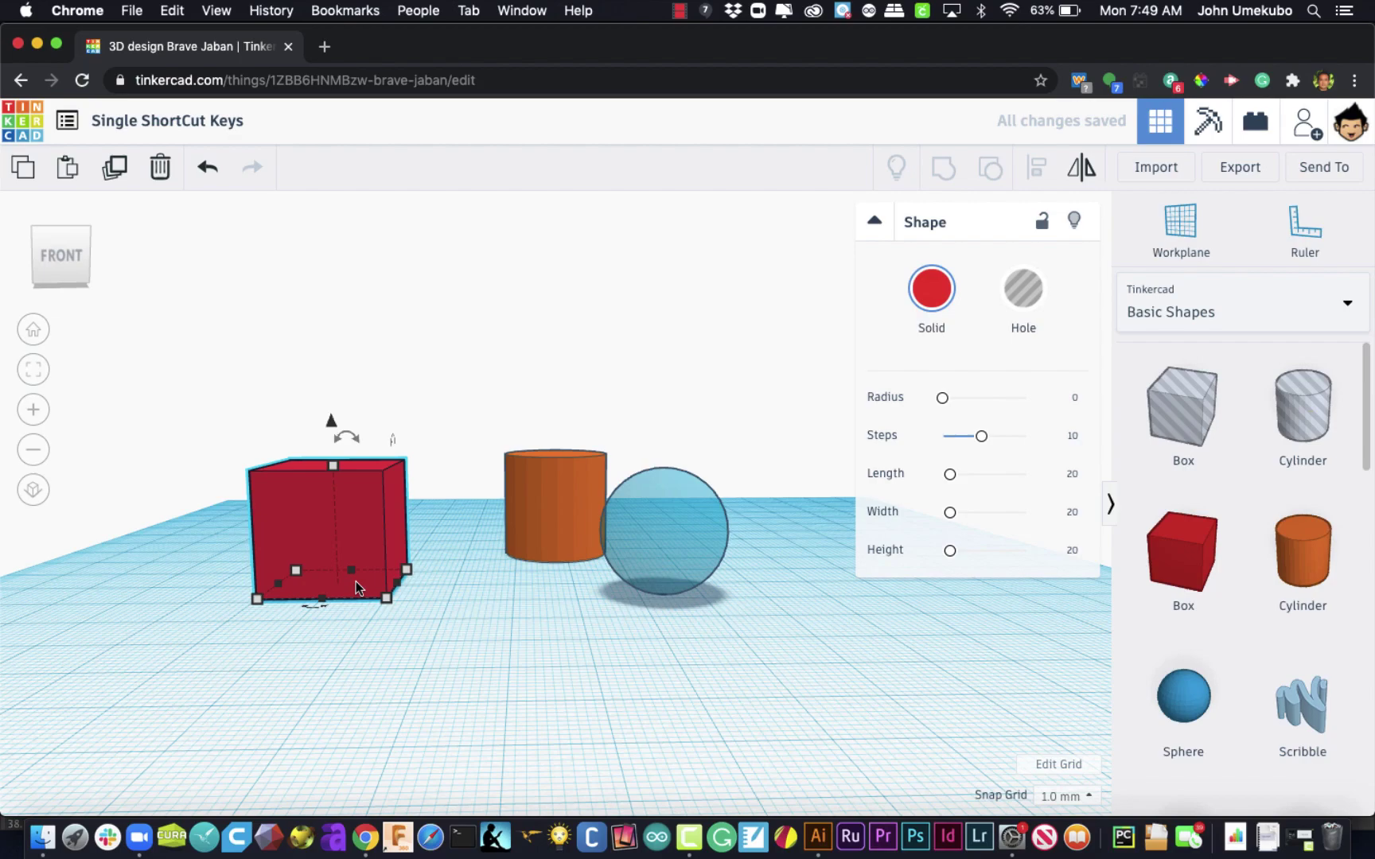
{"action": "right_click_drag", "start_coordinate": [386, 666], "coordinate": [336, 704]}
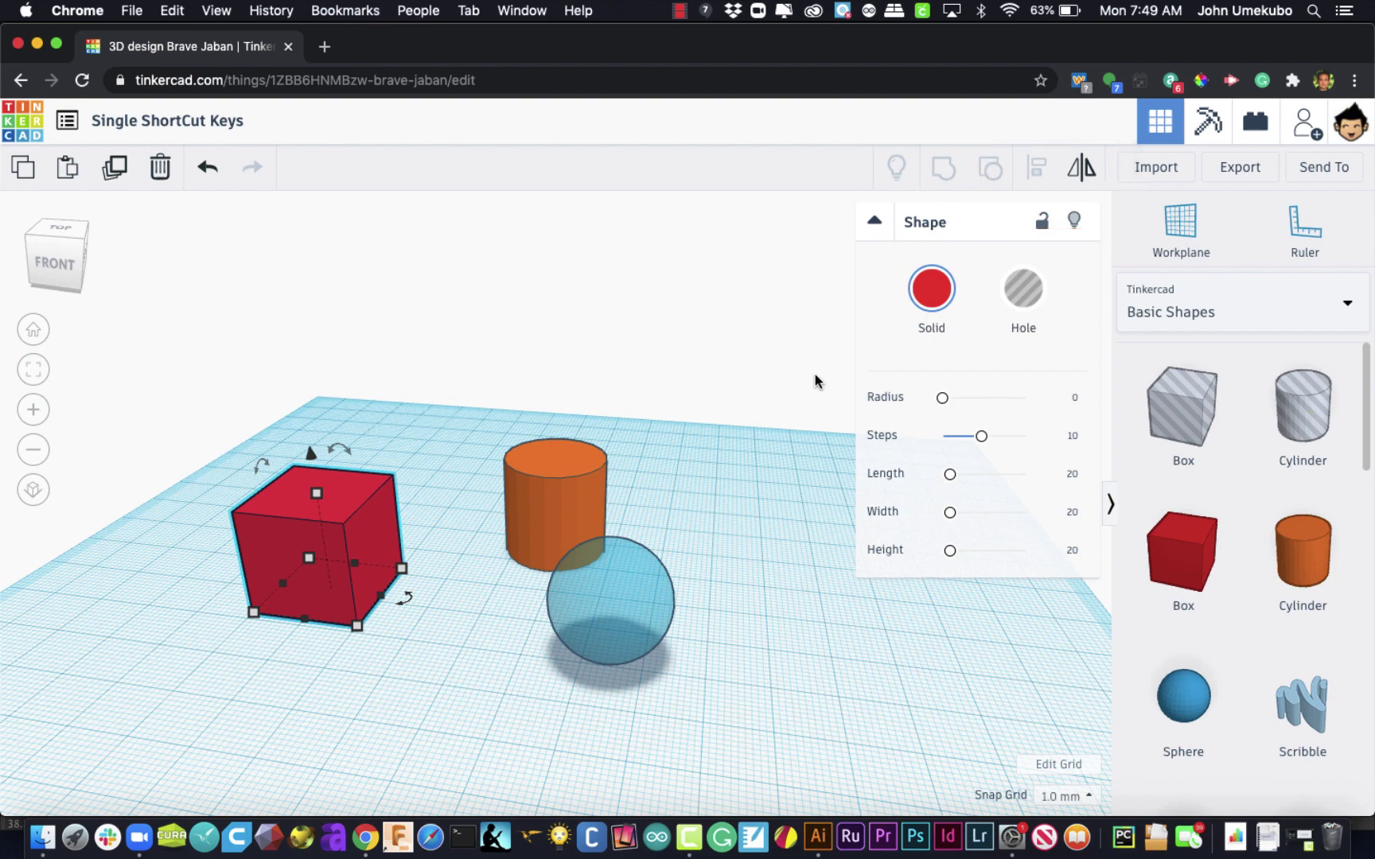
Nudge the sphere right, select all three shapes, and align their front edges using L
{"action": "left_click_drag", "start_coordinate": [617, 586], "coordinate": [689, 586]}
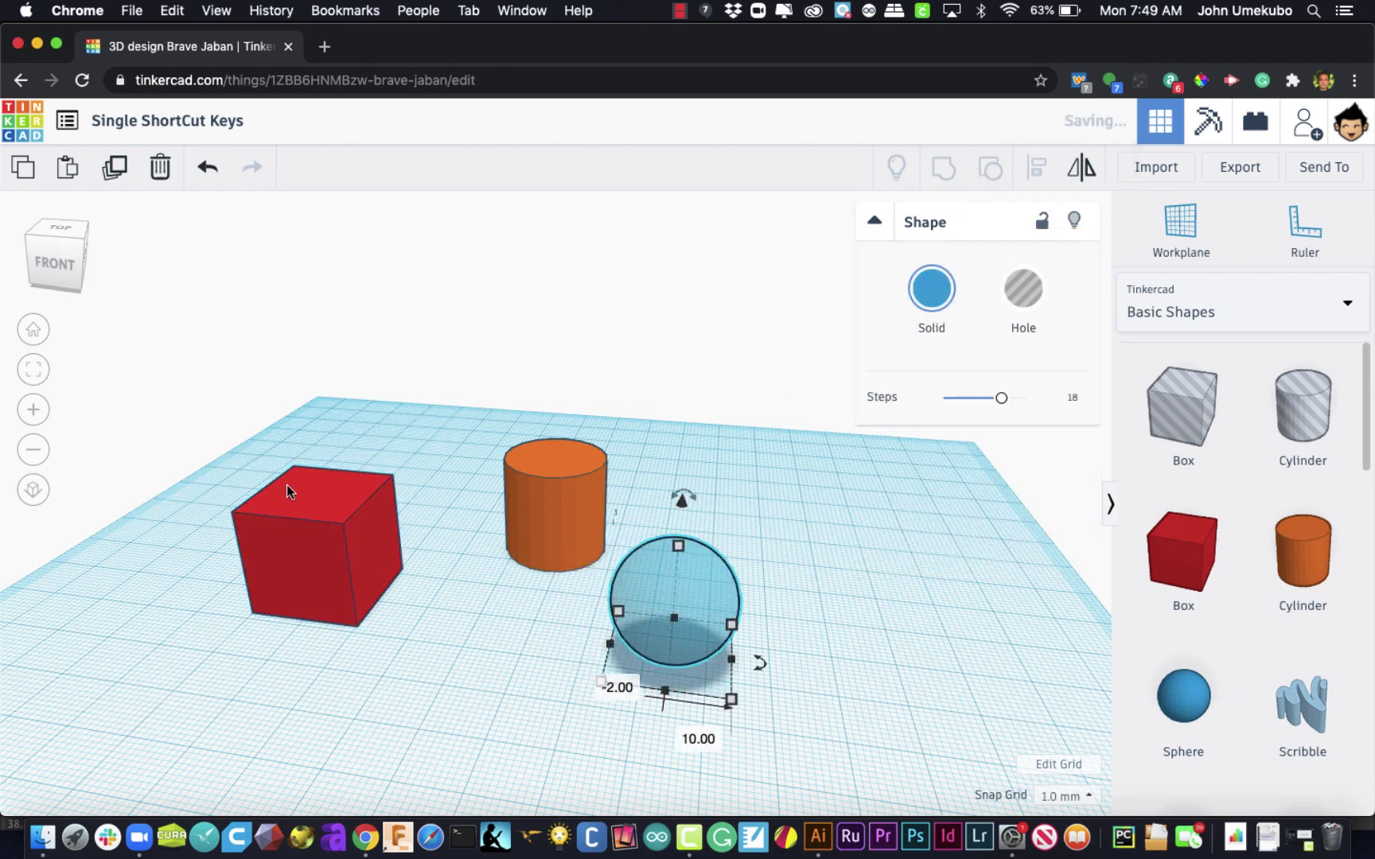
{"action": "left_click_drag", "start_coordinate": [209, 427], "coordinate": [781, 737]}
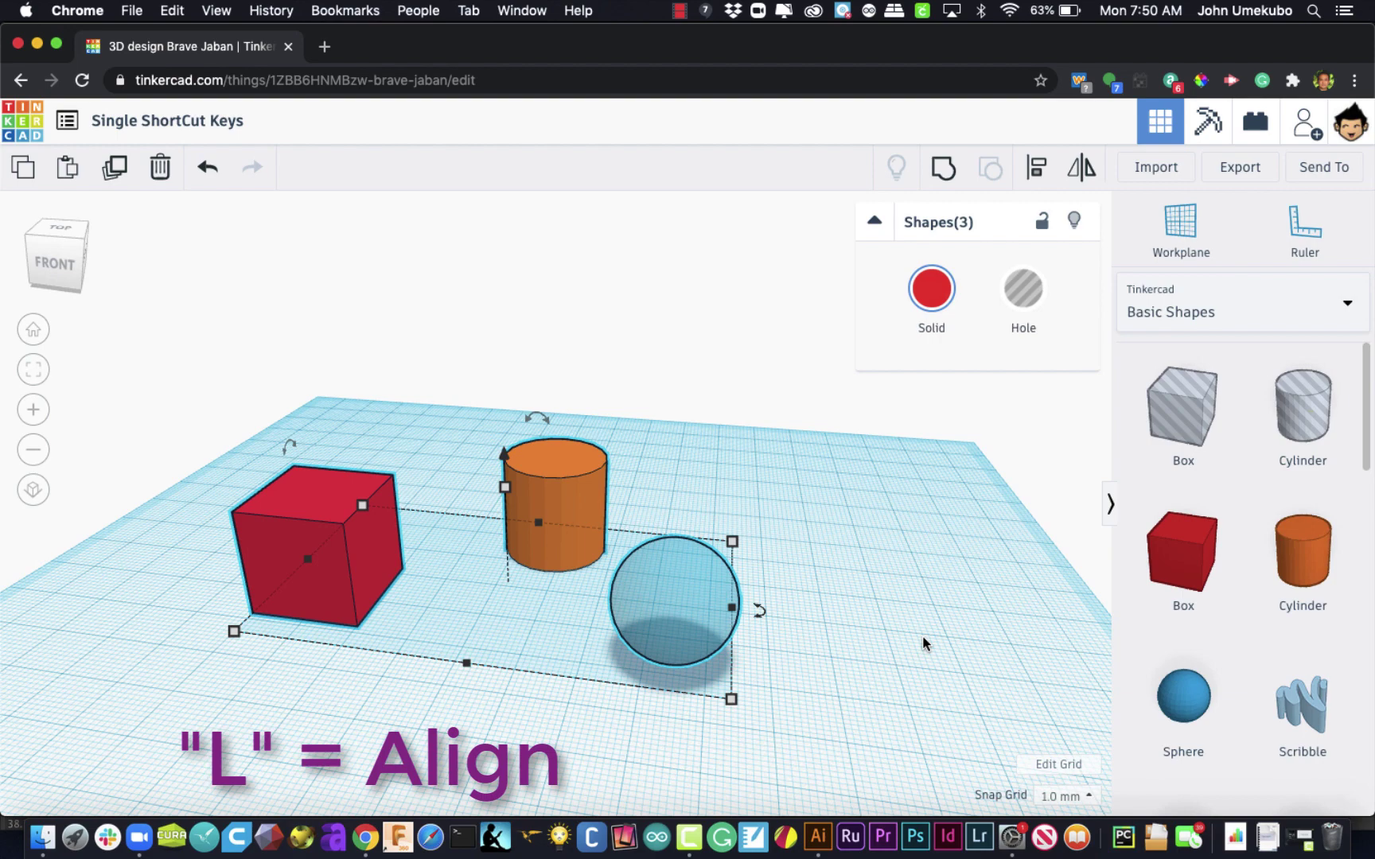
{"action": "key", "text": "l"}
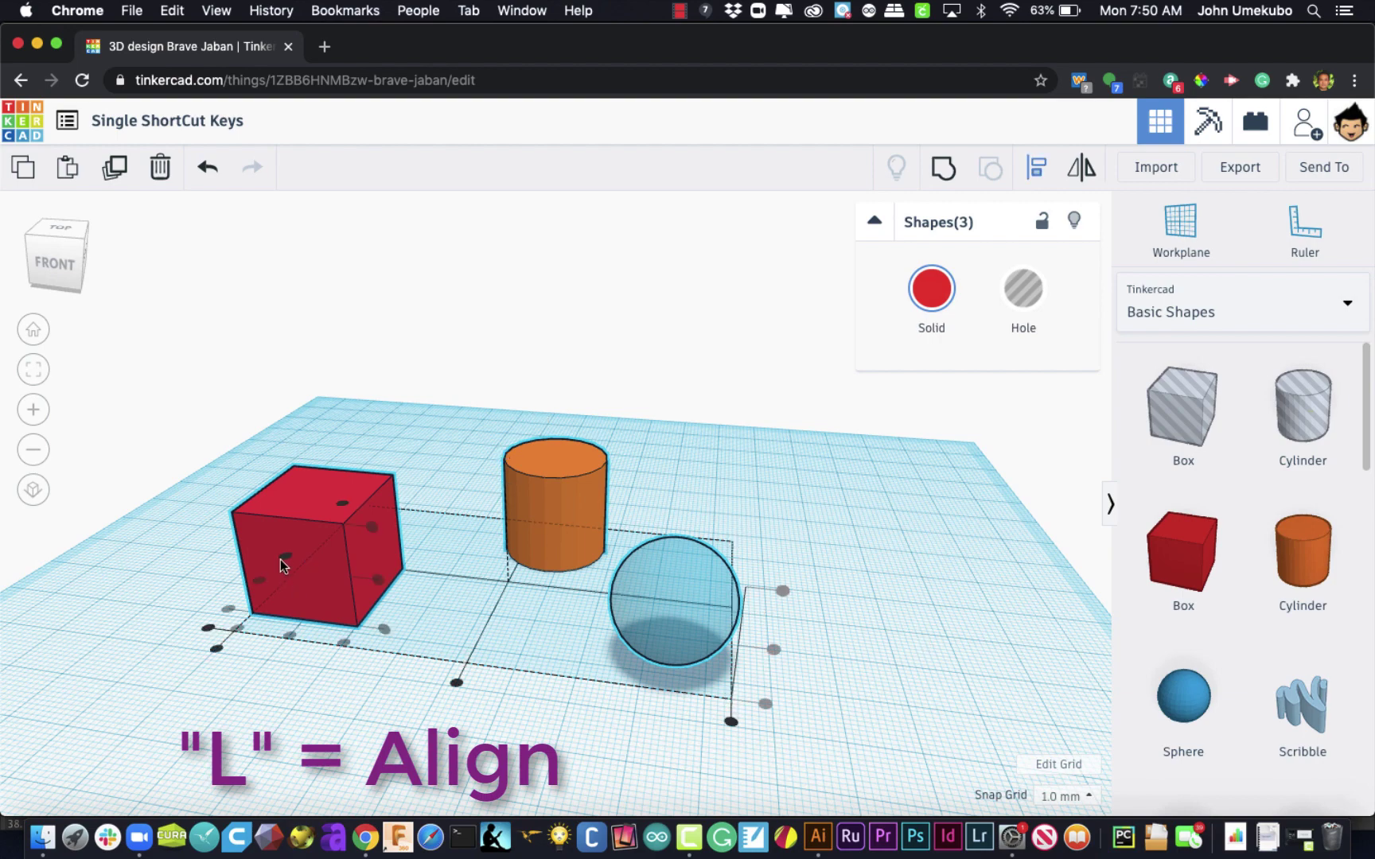
{"action": "left_click", "coordinate": [207, 630]}
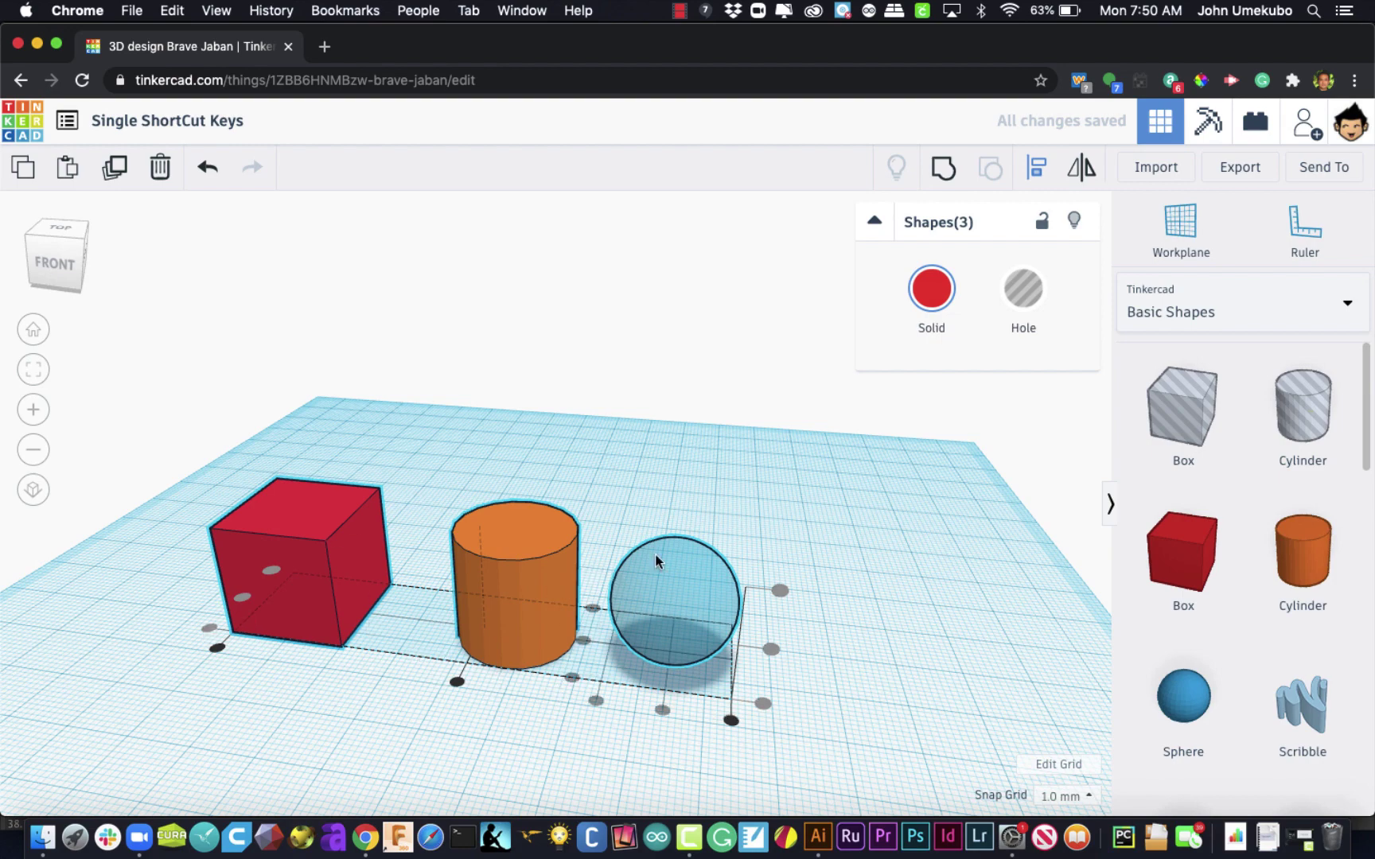
Place a Hand from the Characters library on the workplane and enlarge it
{"action": "left_click", "coordinate": [1231, 305]}
{"action": "scroll", "coordinate": [1228, 469], "scroll_direction": "down", "scroll_amount": 1}
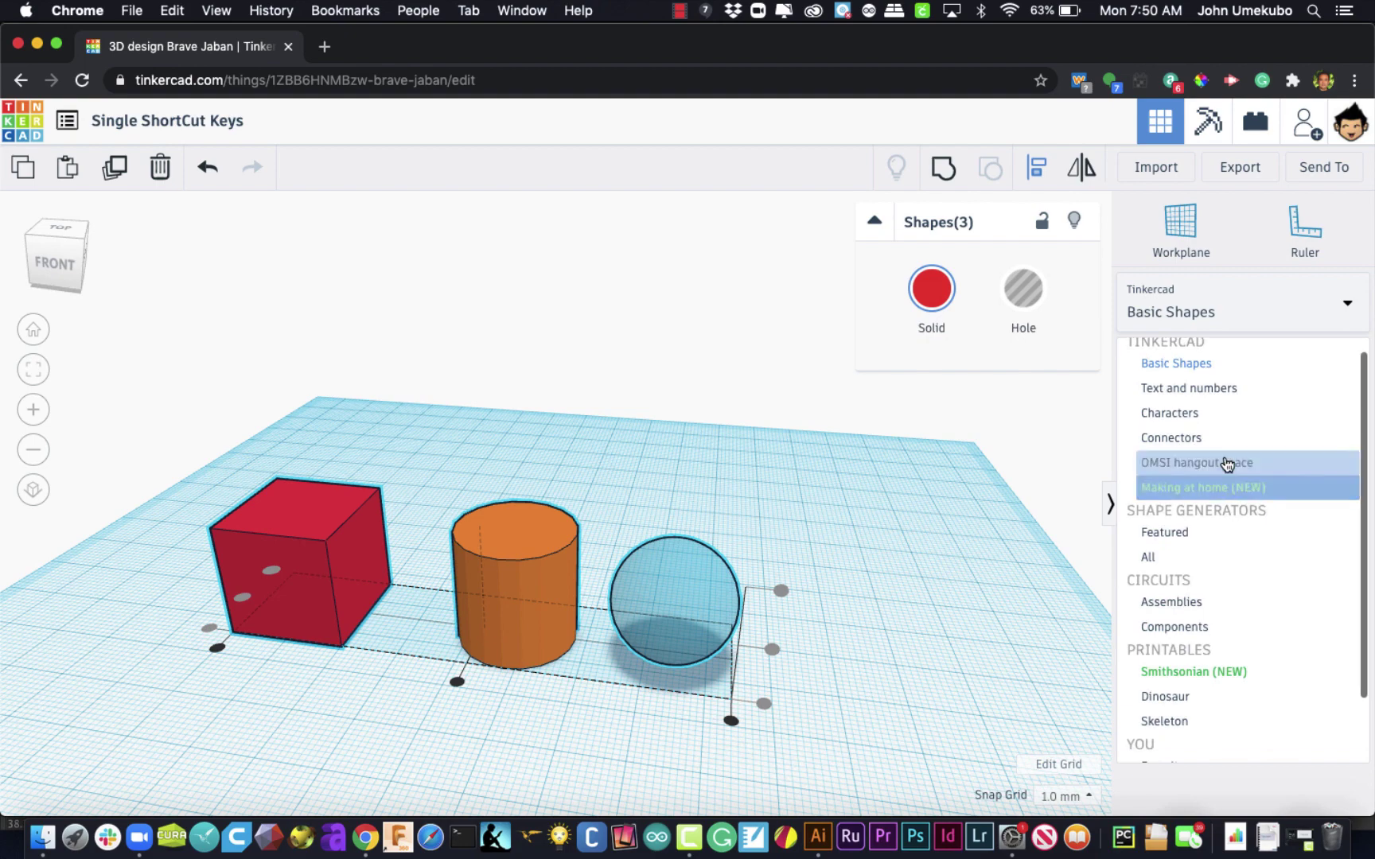
{"action": "left_click", "coordinate": [1214, 422]}
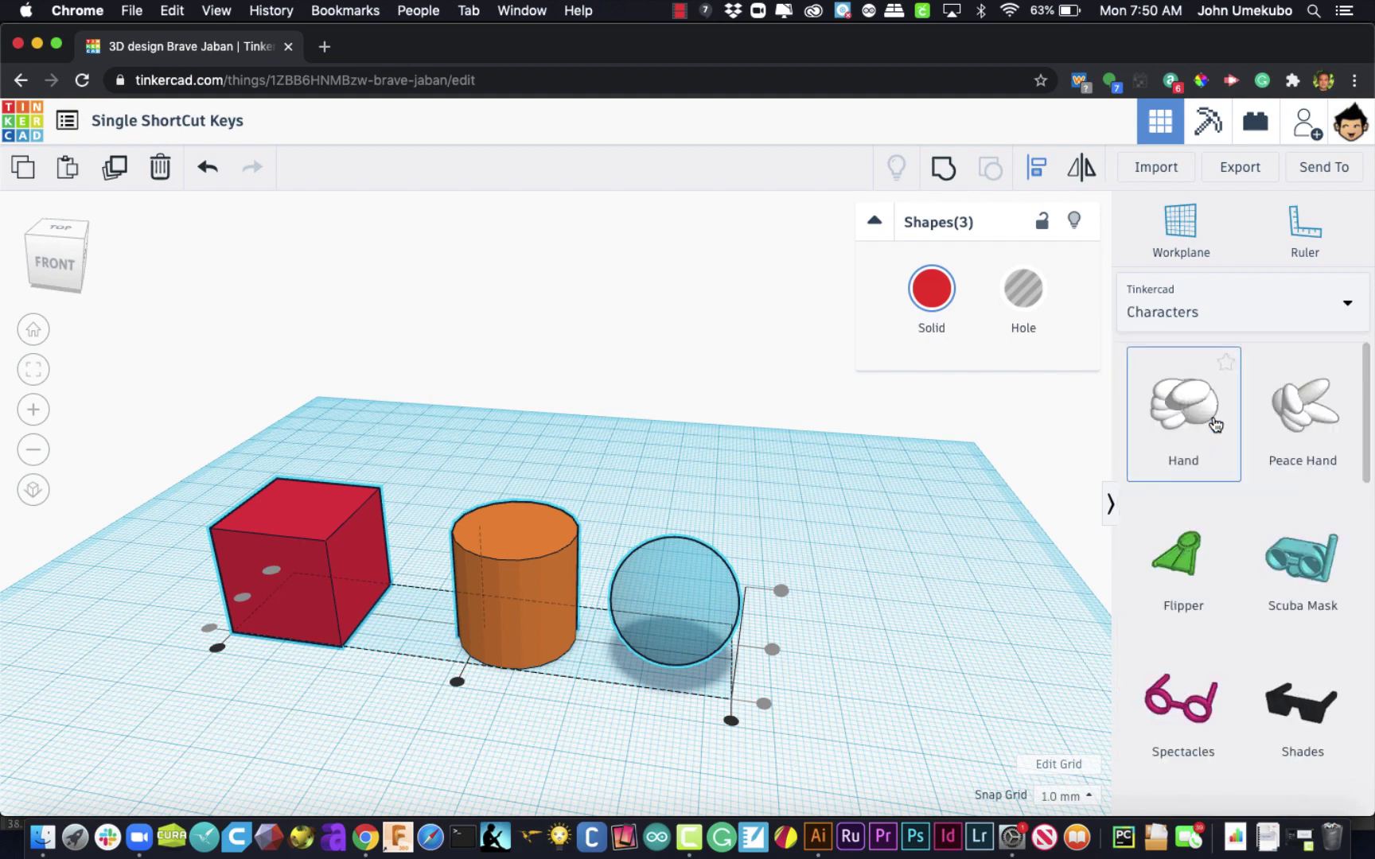
{"action": "left_click_drag", "start_coordinate": [1215, 424], "coordinate": [605, 424]}
{"action": "left_click", "coordinate": [657, 516]}
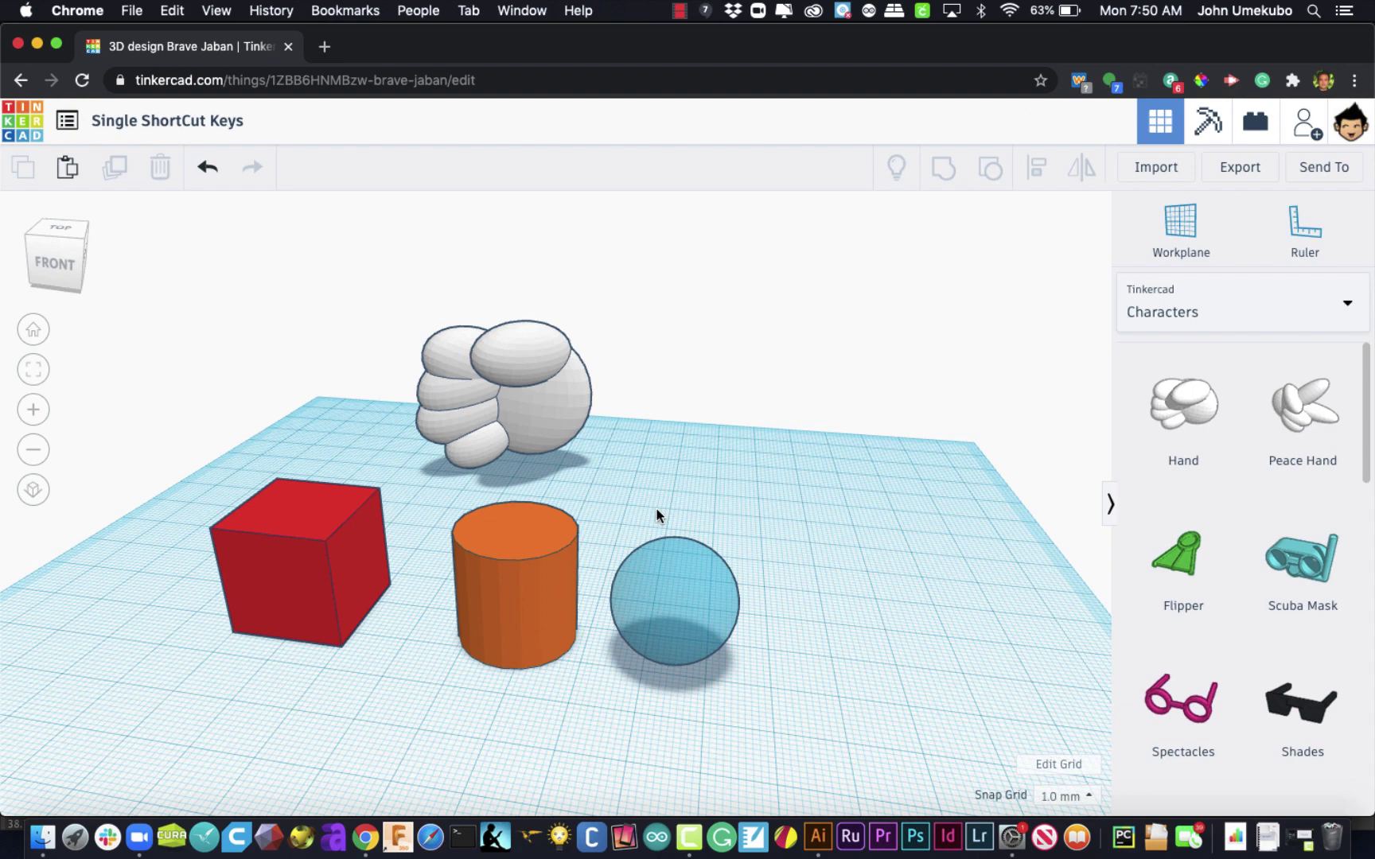
Nudge the hand right, duplicate it with Ctrl+D, and shift the copy right
{"action": "left_click", "coordinate": [521, 419]}
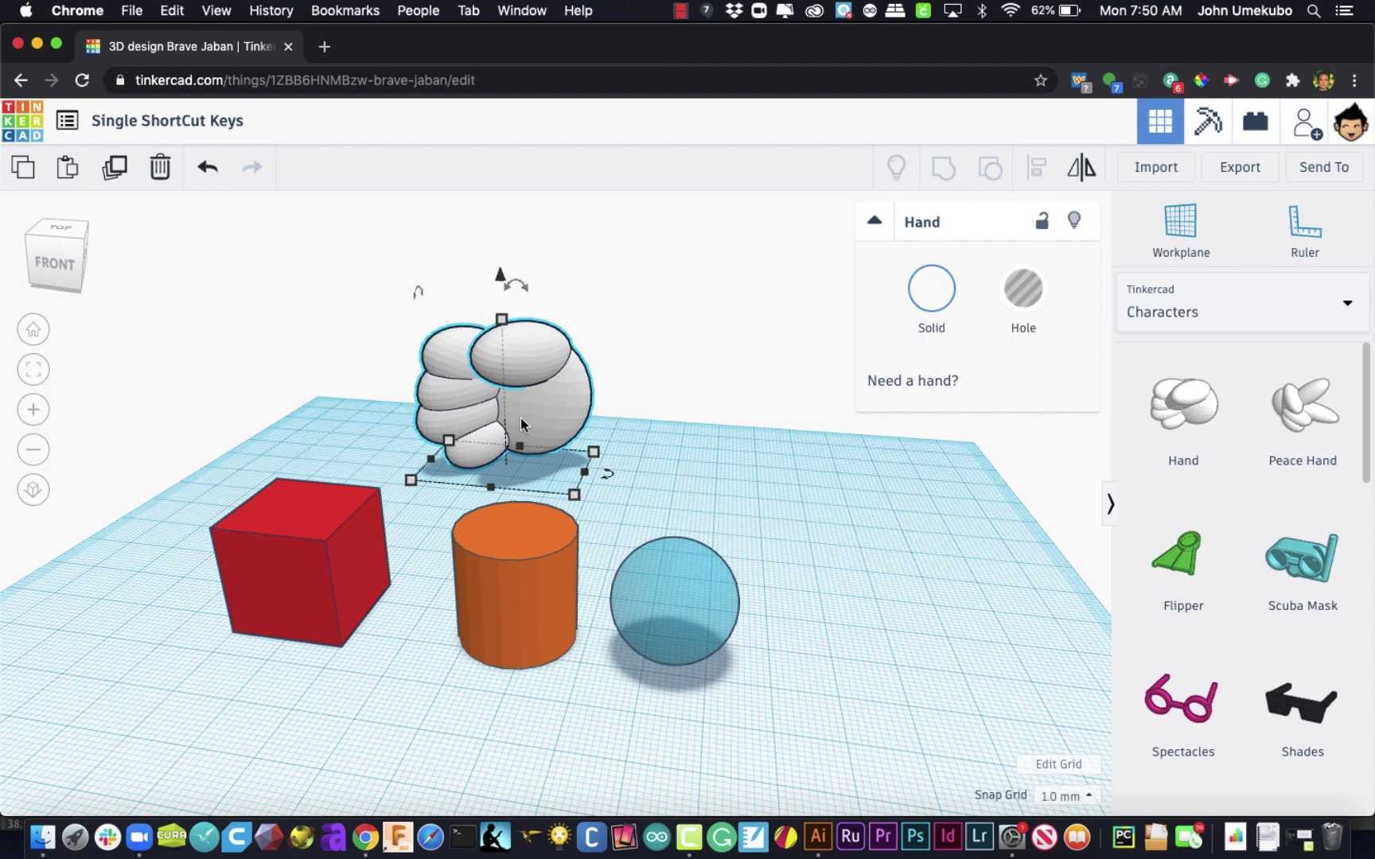
{"action": "left_click_drag", "start_coordinate": [520, 418], "coordinate": [525, 423]}
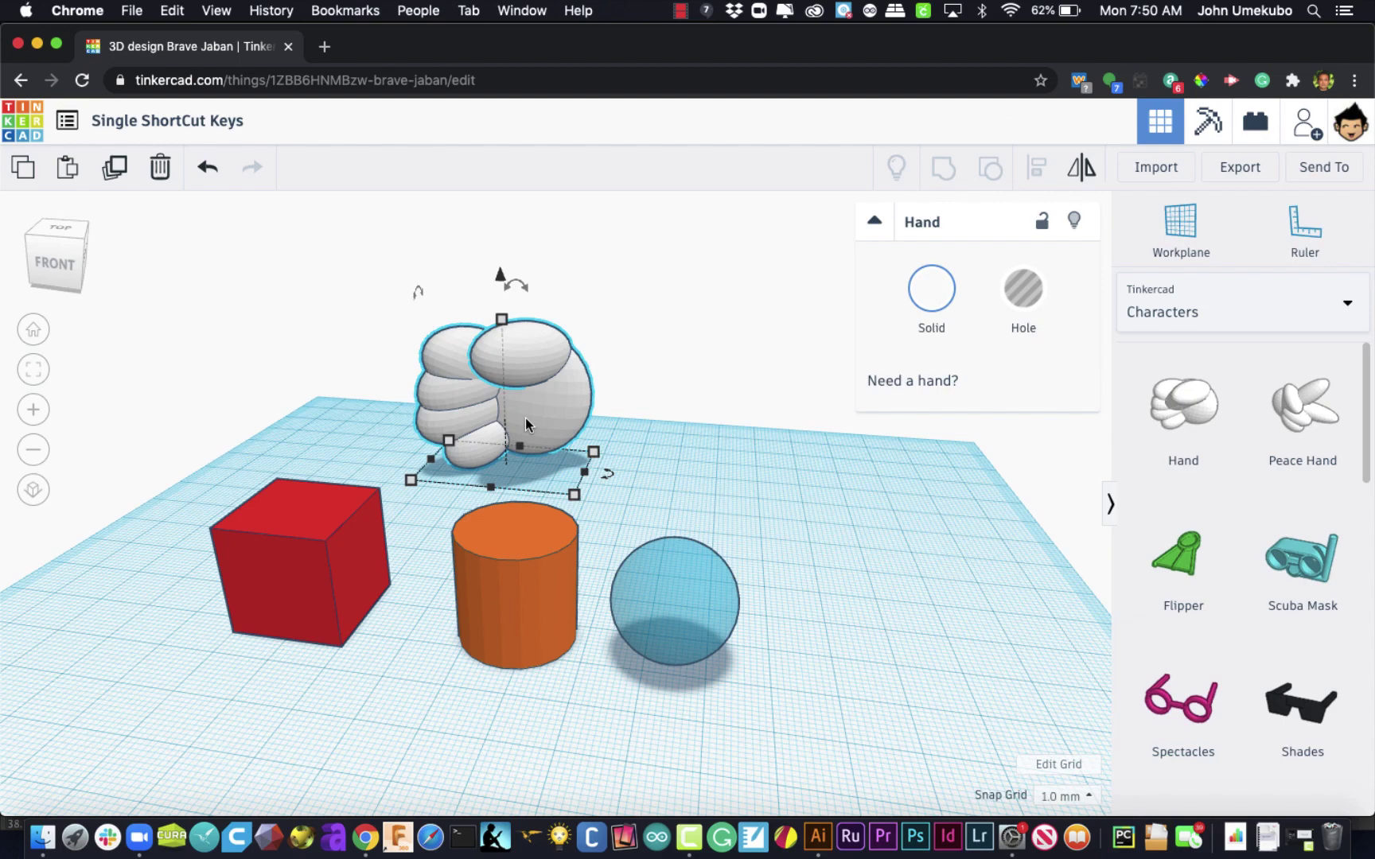
{"action": "key", "text": "Right"}
{"action": "key", "text": "Right"}
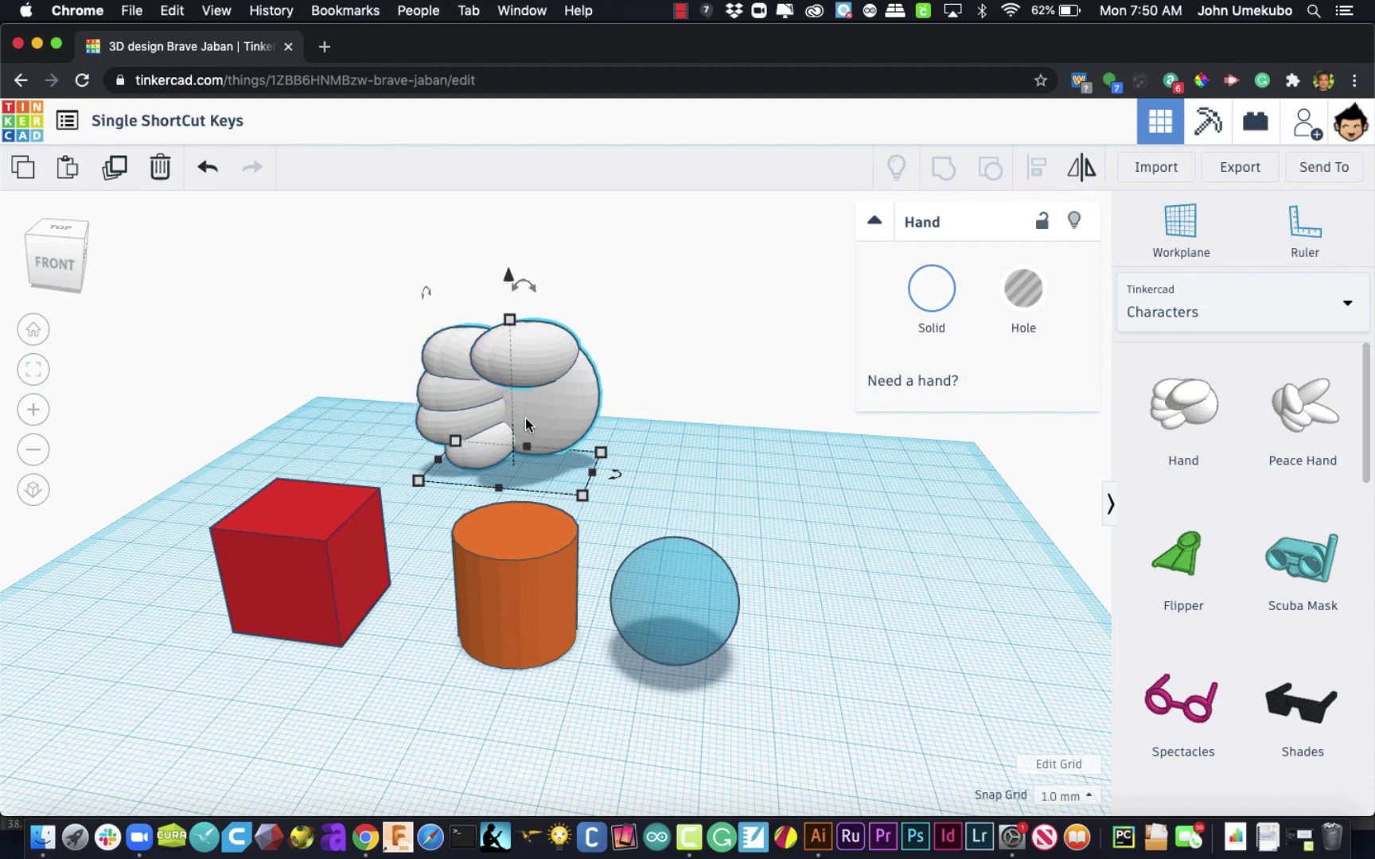
{"action": "key", "text": "Right"}
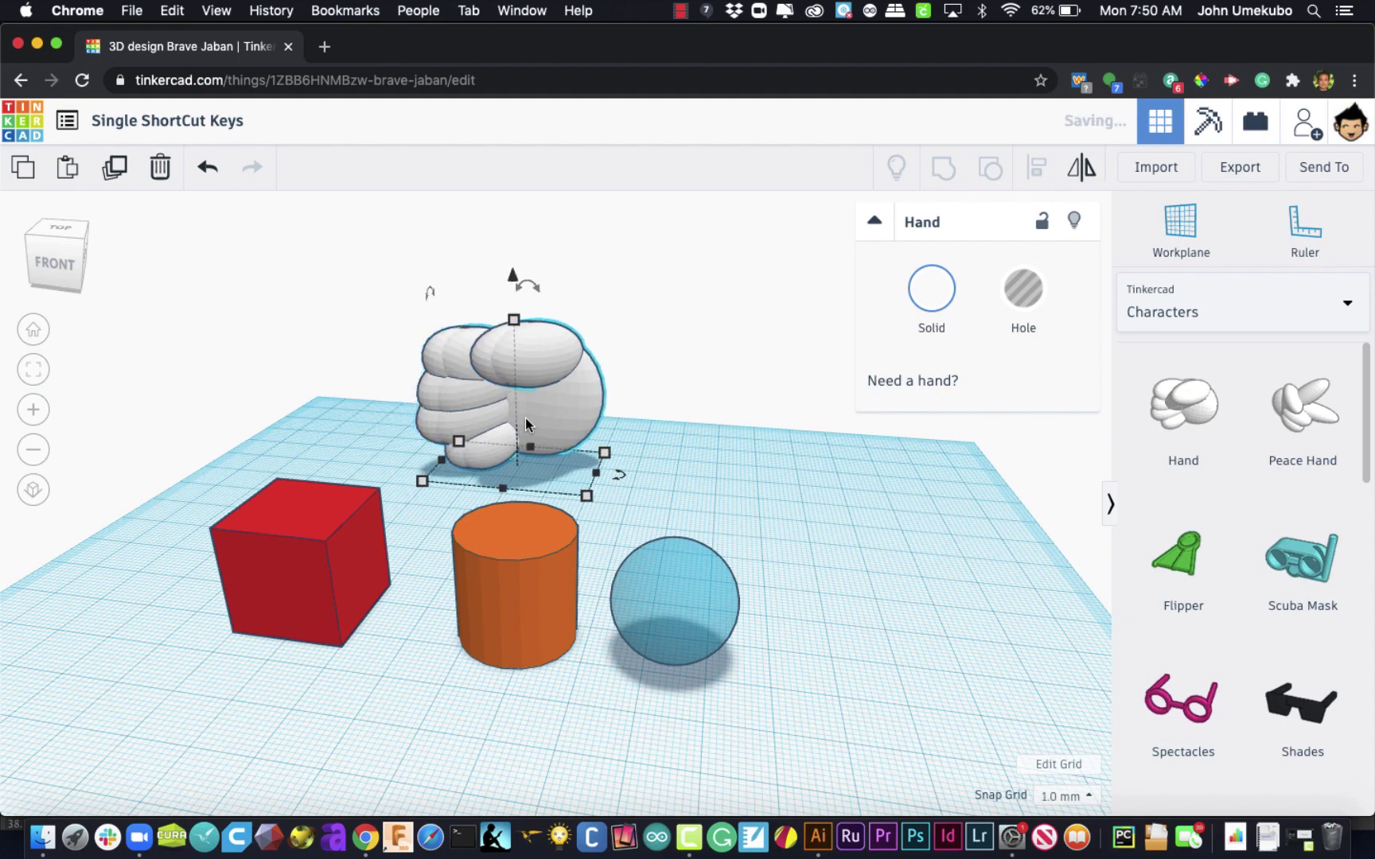
{"action": "key", "text": "ctrl+d"}
{"action": "key", "text": "Right"}
{"action": "key", "text": "Right"}
{"action": "key", "text": "Right"}
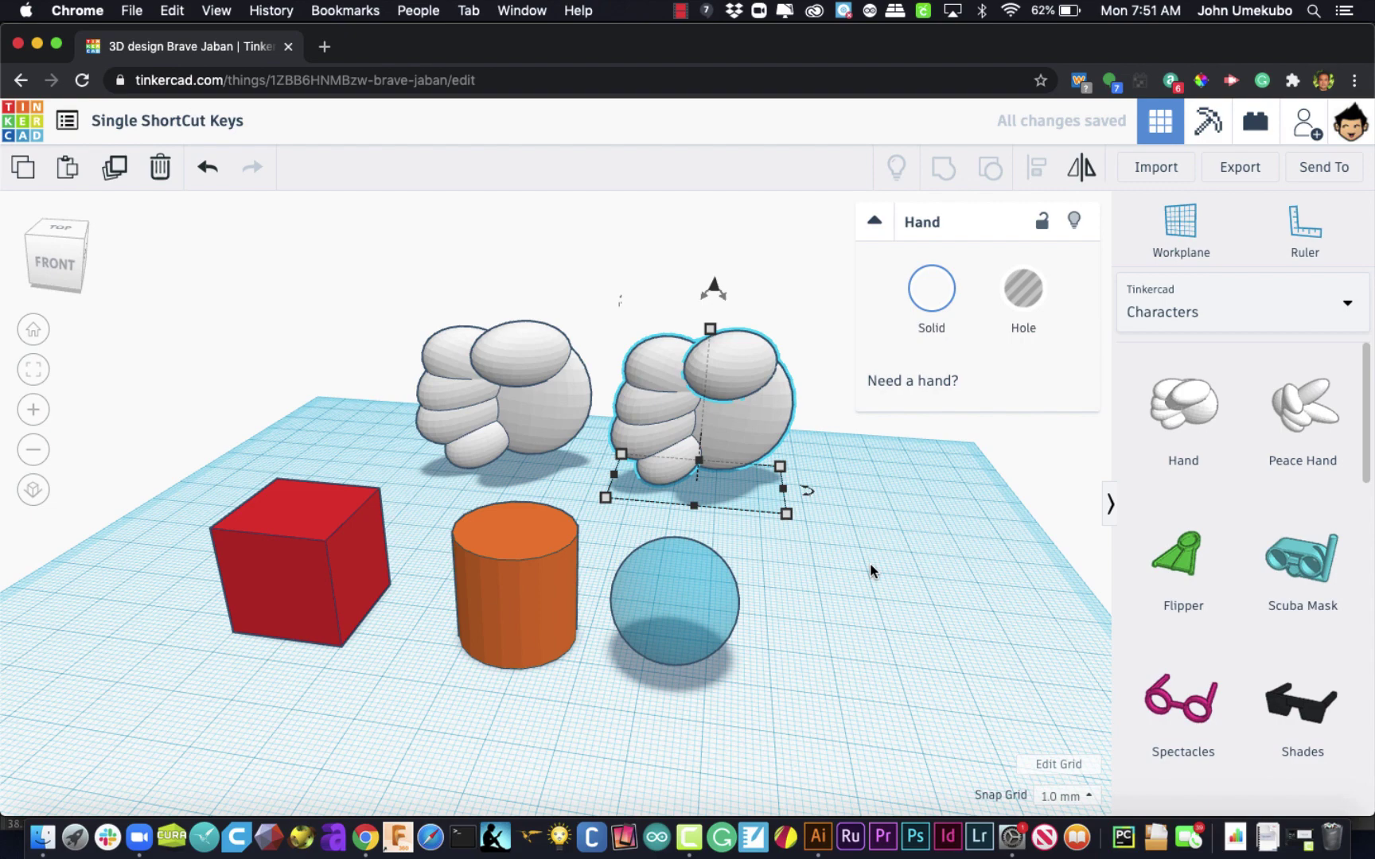
Mirror the hand copy left-to-right with M, deselect, and drag the sphere back and right
{"action": "key", "text": "m"}
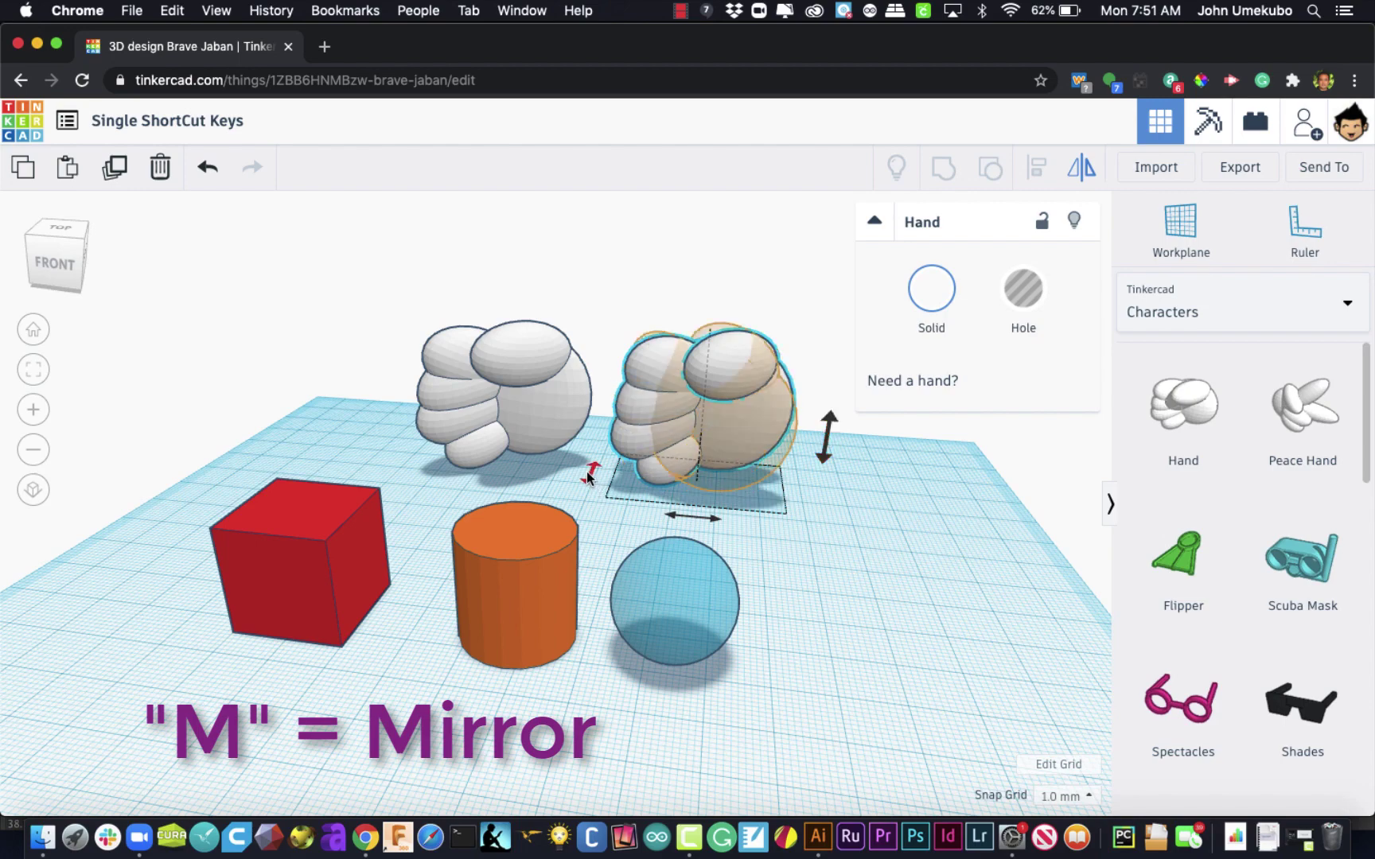
{"action": "left_click", "coordinate": [684, 518]}
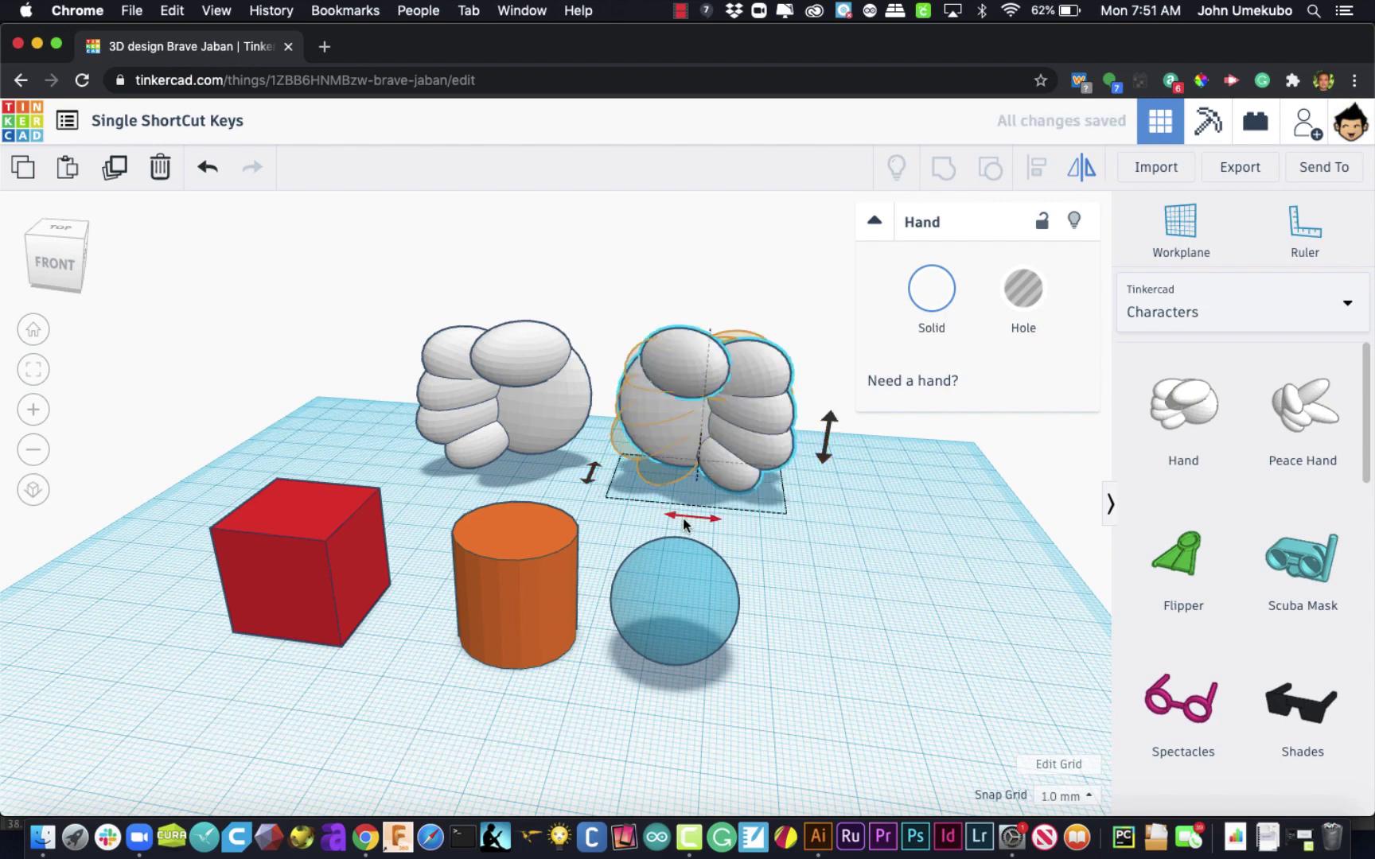
{"action": "left_click", "coordinate": [859, 570]}
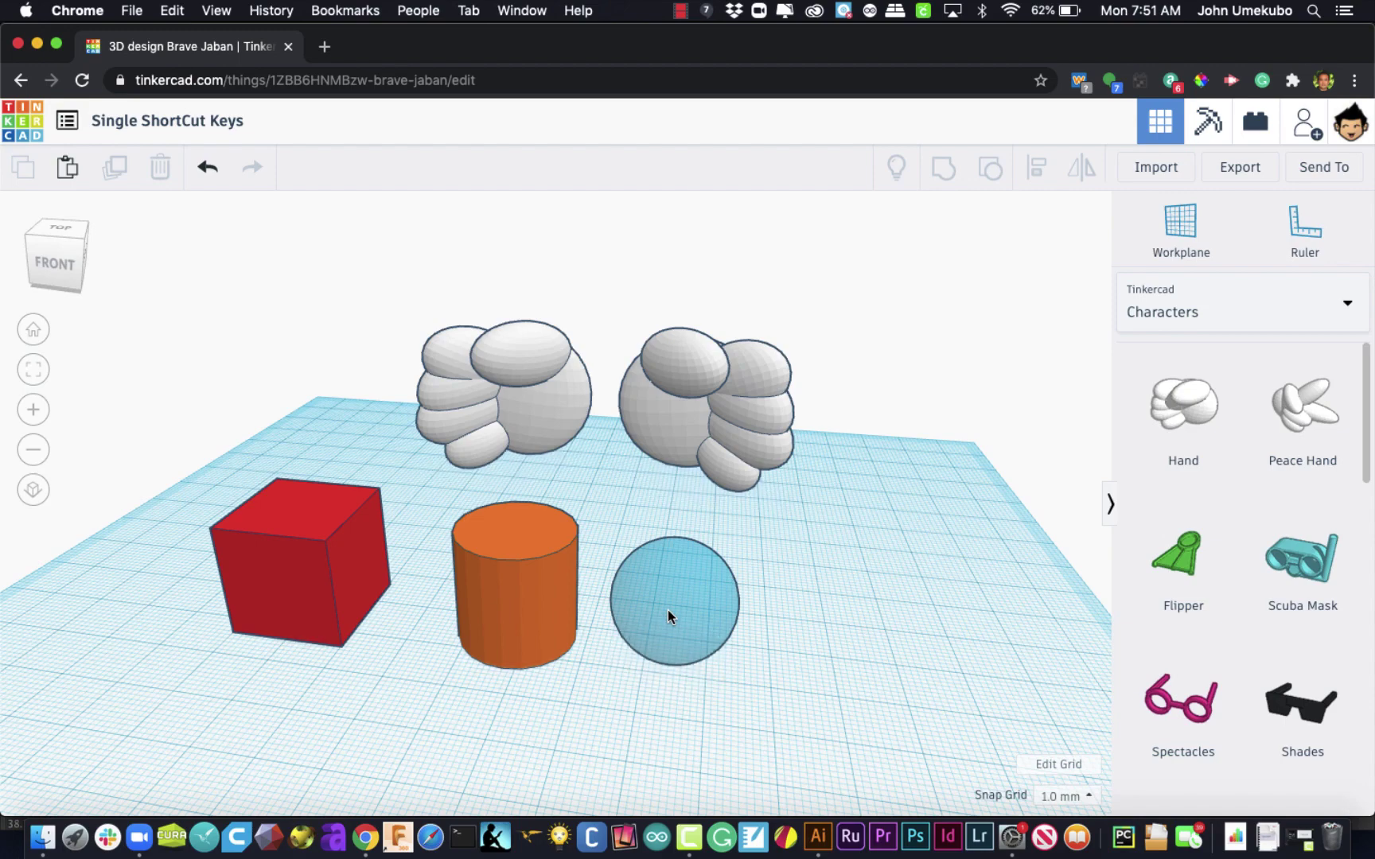
{"action": "left_click_drag", "start_coordinate": [667, 608], "coordinate": [730, 589]}
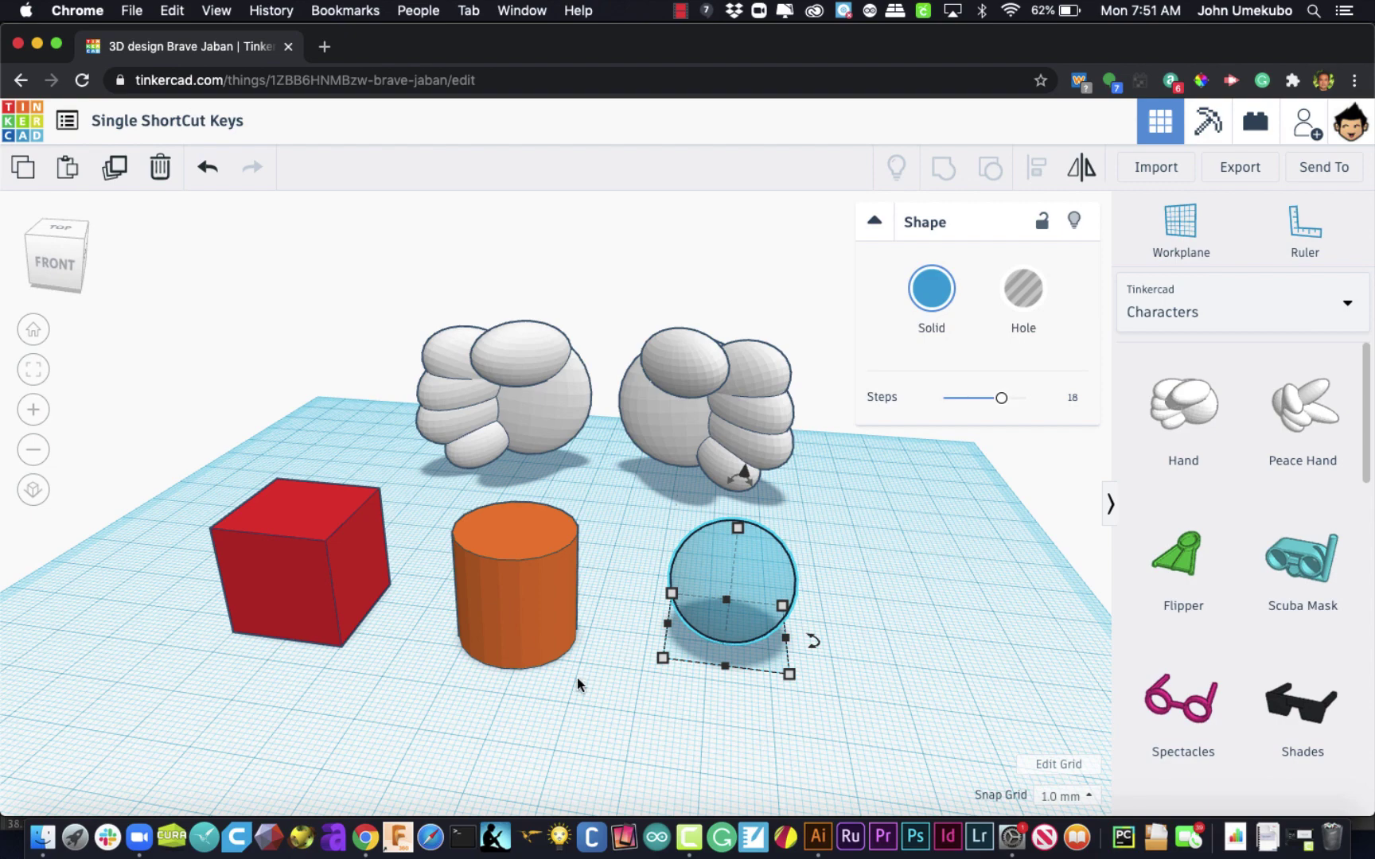
{"action": "key", "text": "r"}
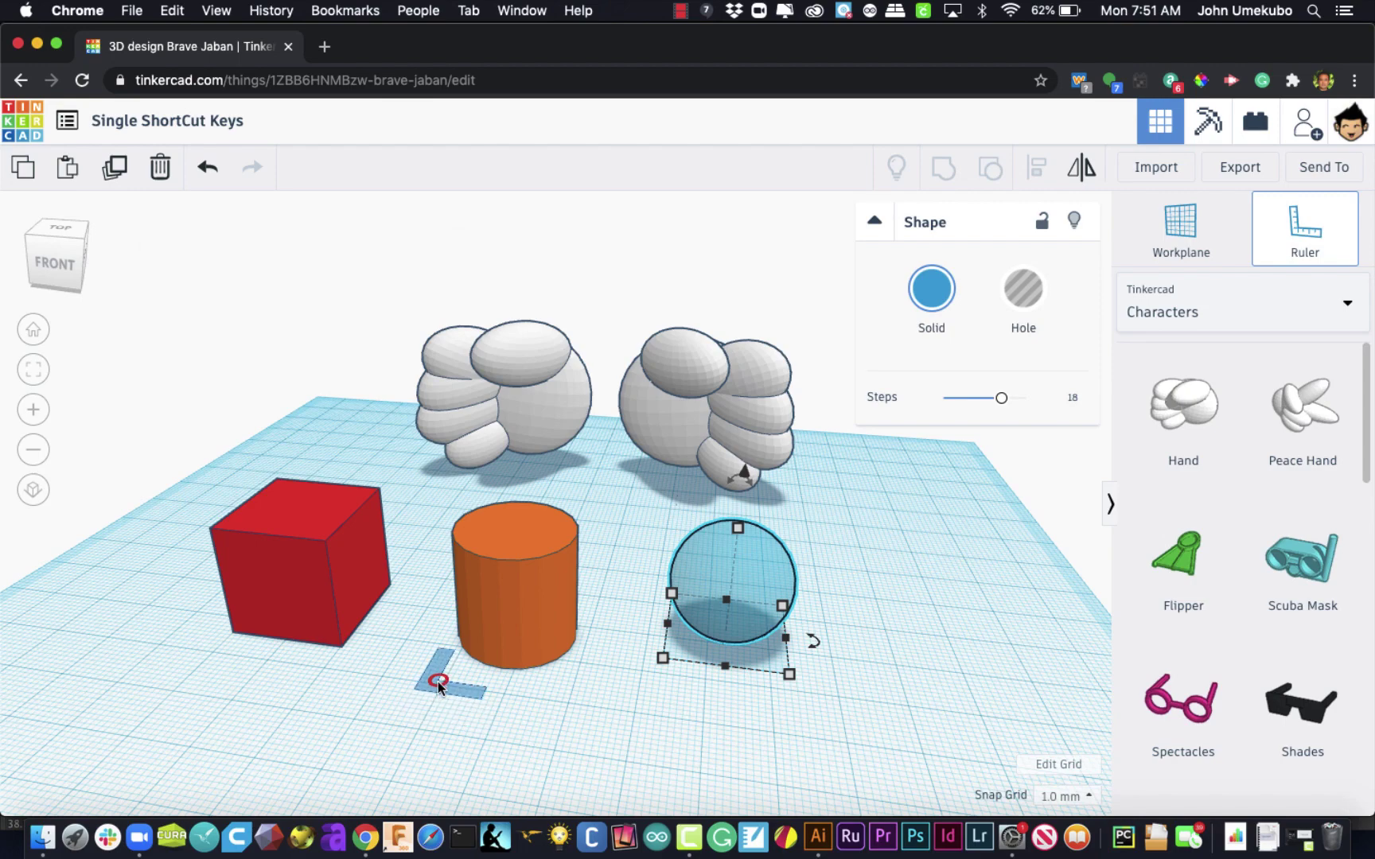
{"action": "left_click", "coordinate": [437, 681]}
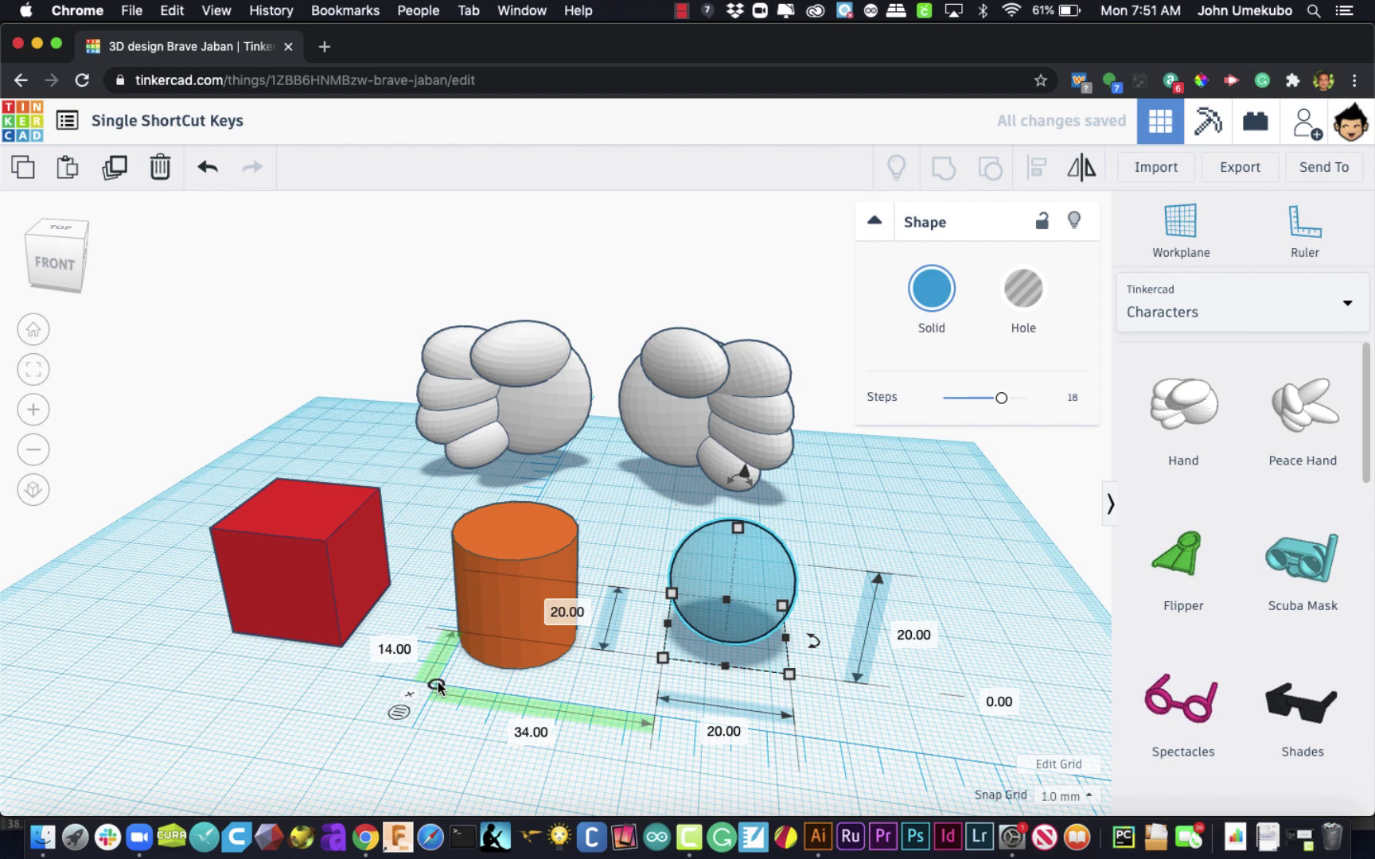
{"action": "key", "text": "r"}
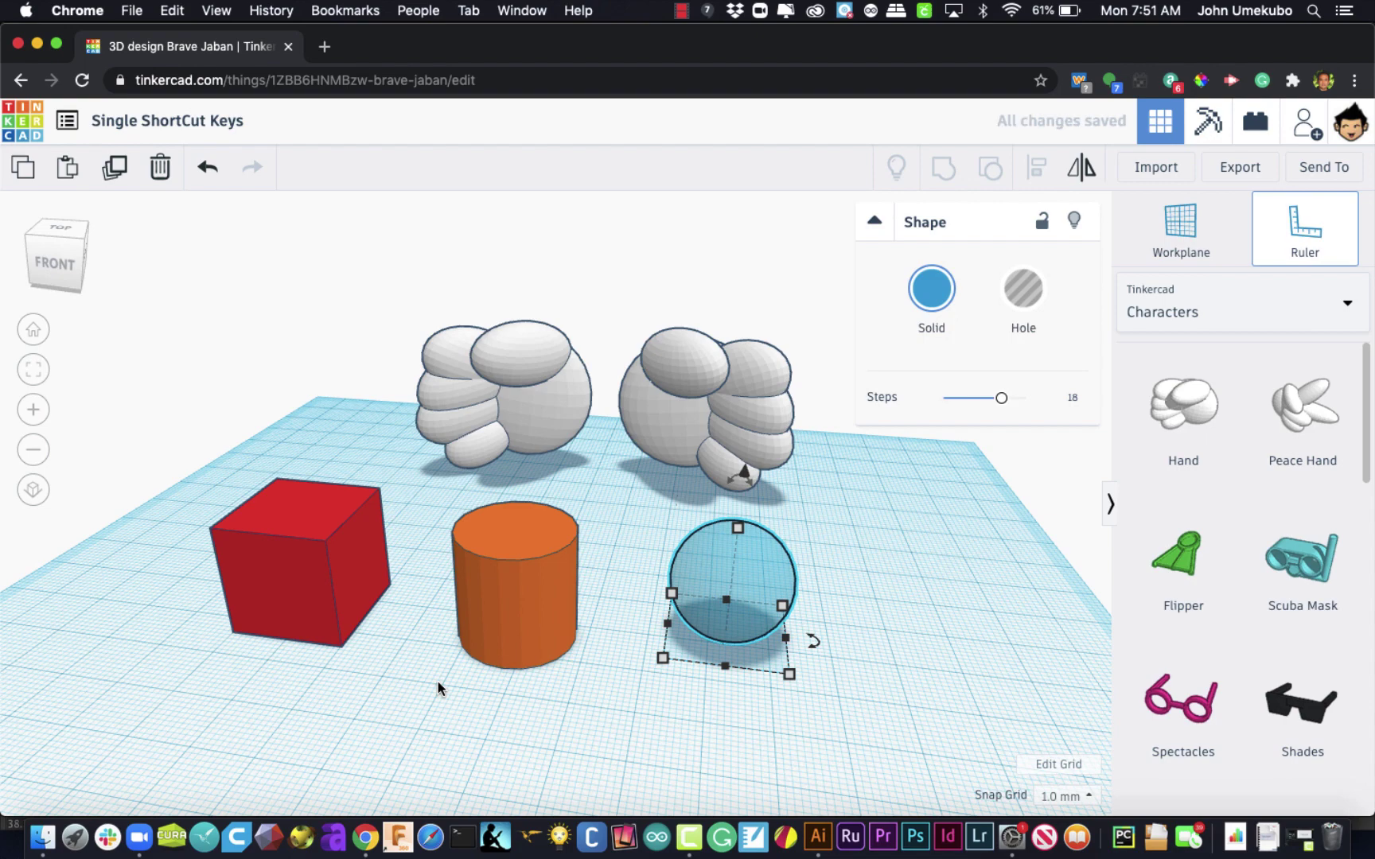
{"action": "left_click", "coordinate": [436, 681]}
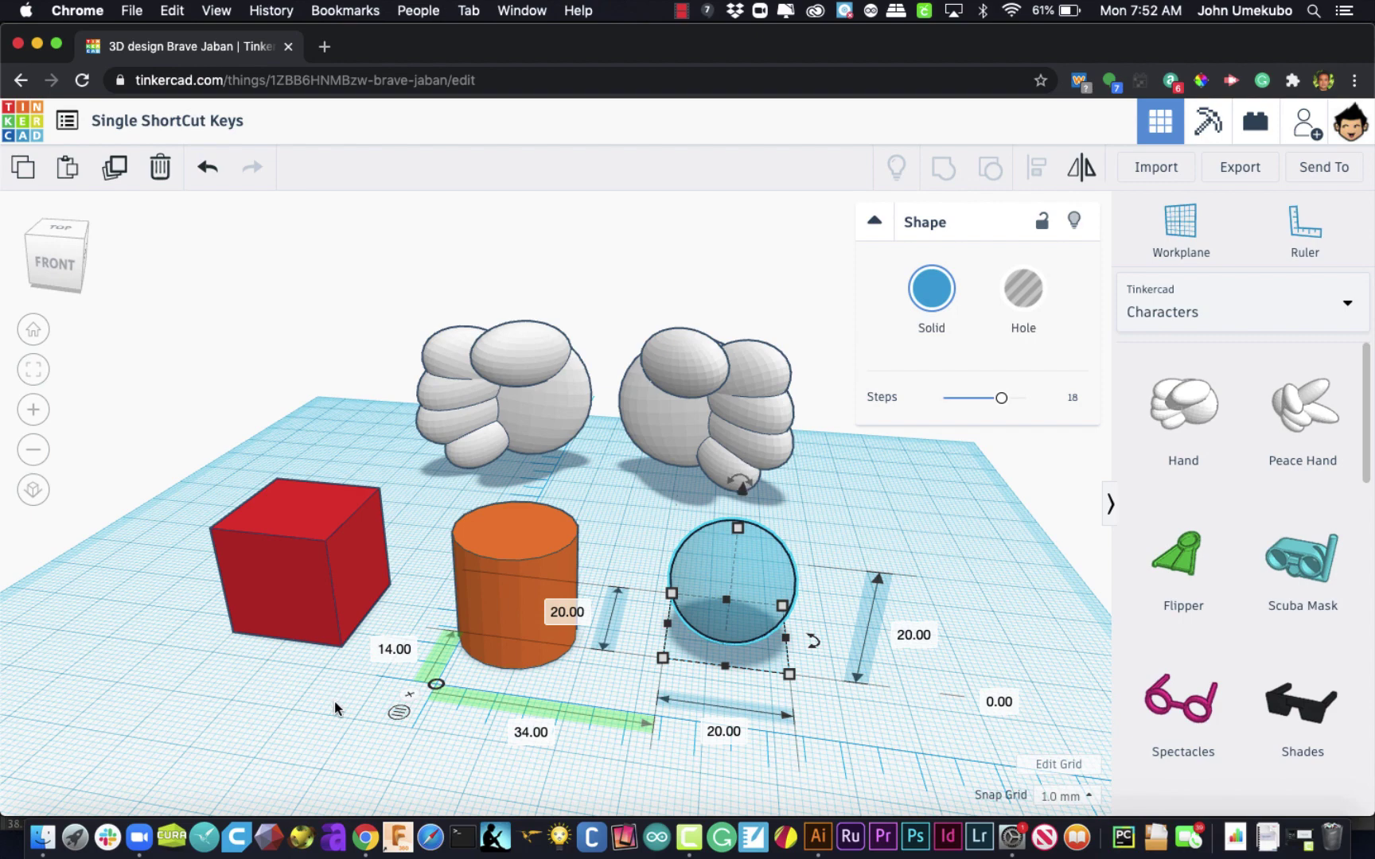
{"action": "key", "text": "r"}
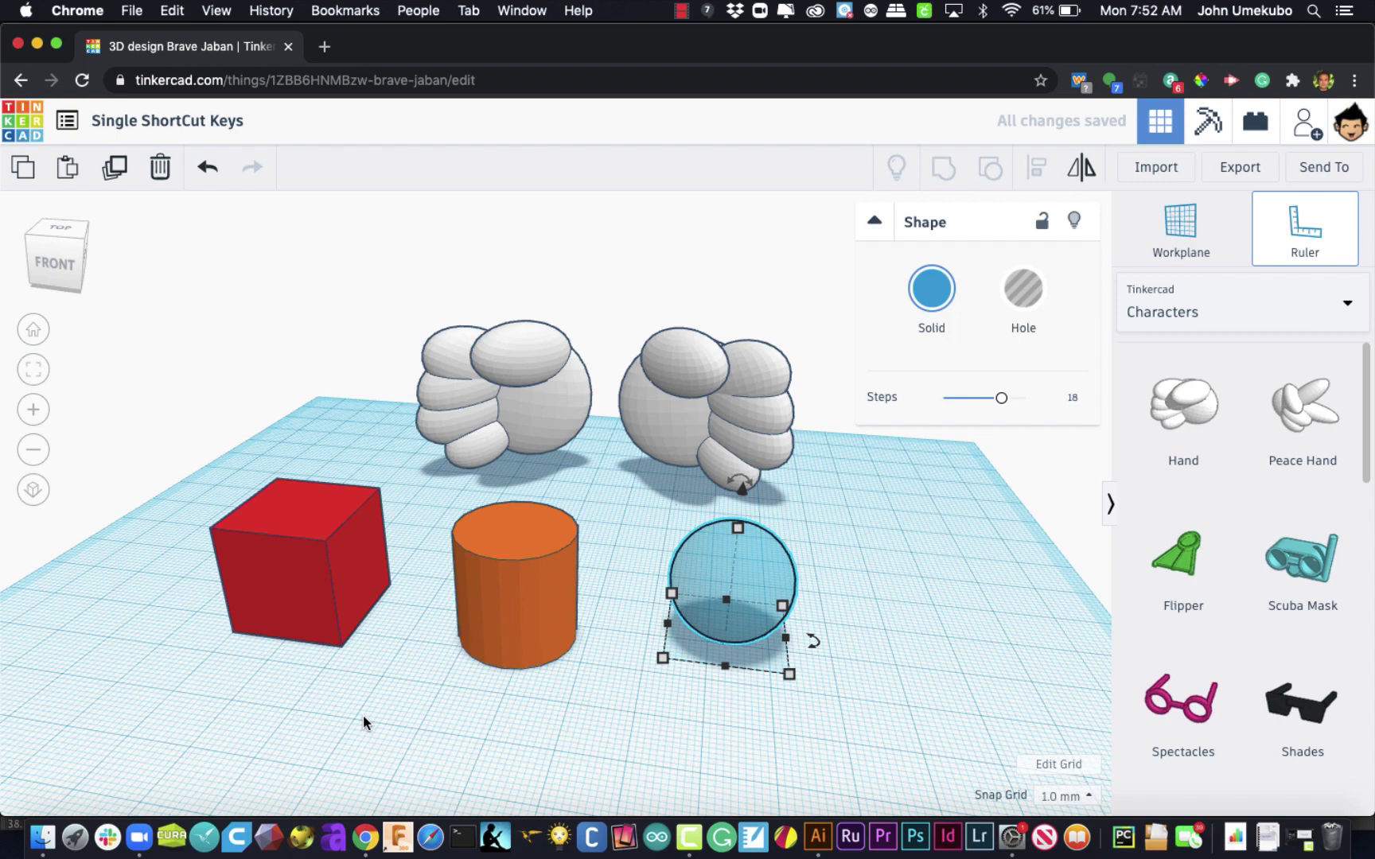
{"action": "key", "text": "Escape"}
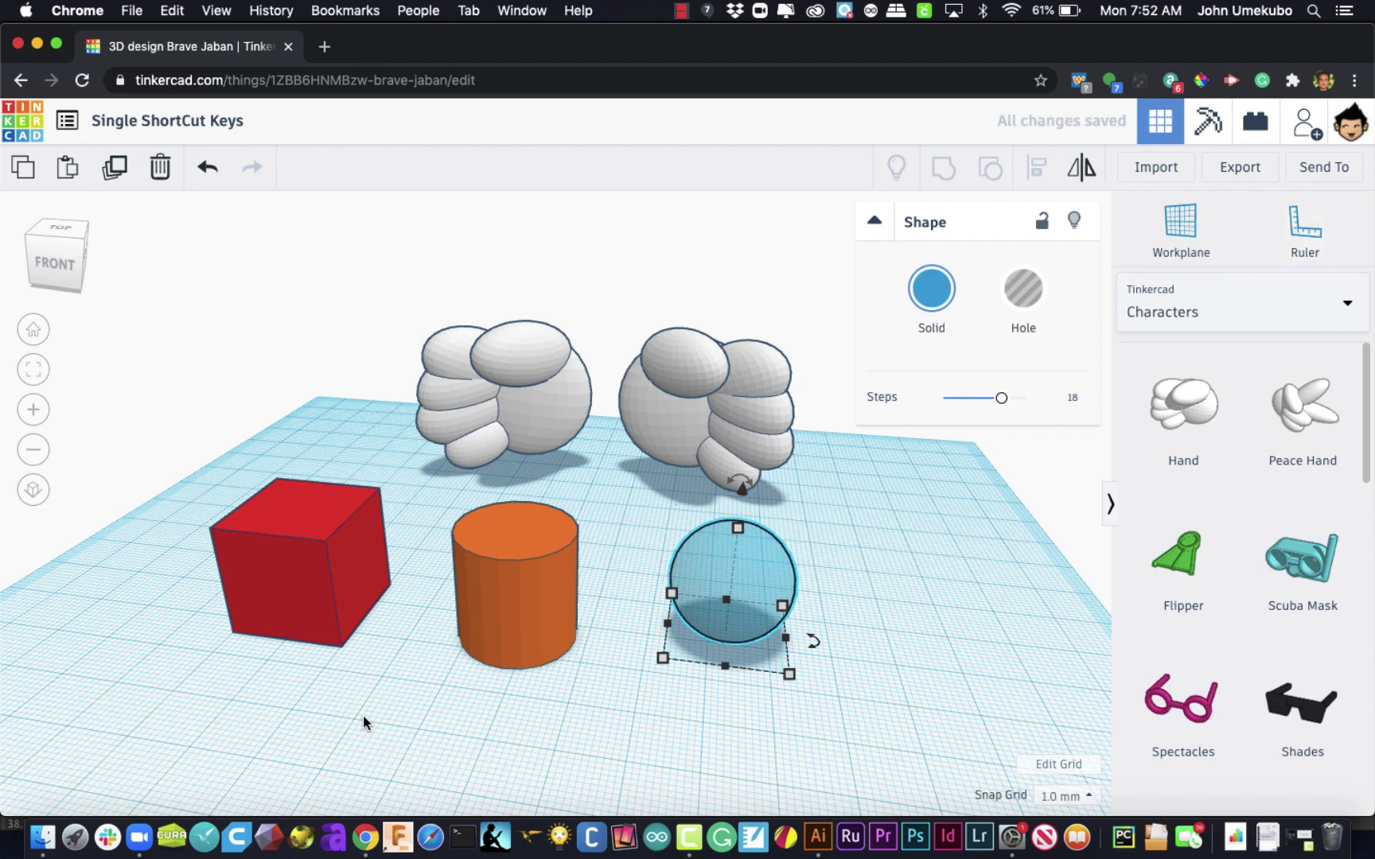